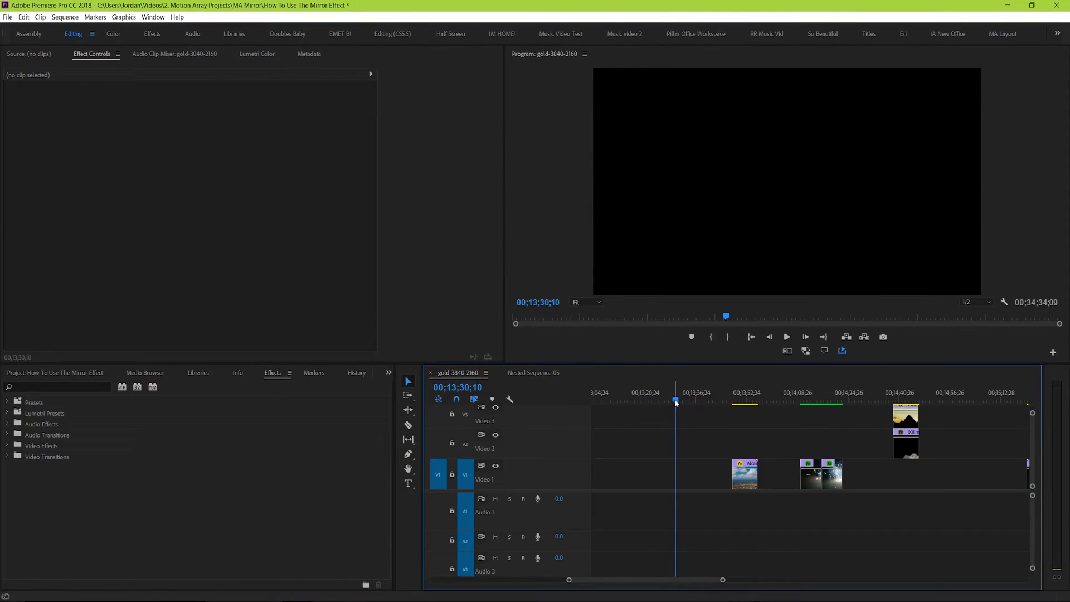
- Go to the start of the city skyline clip on Video 1 and search the effects for "mirror"
drag(674, 399, 732, 409)
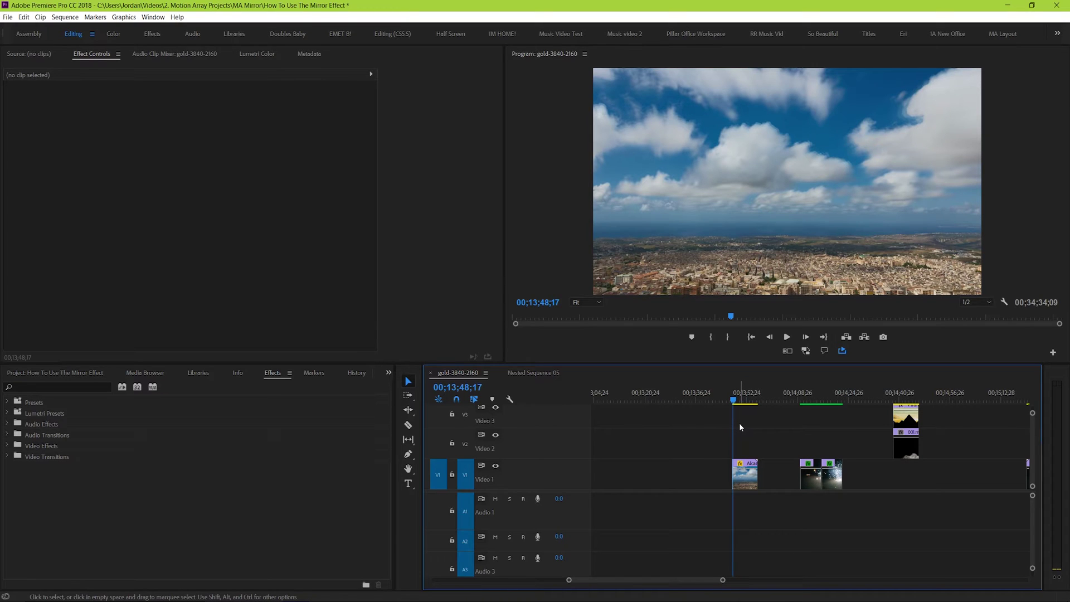
click(277, 377)
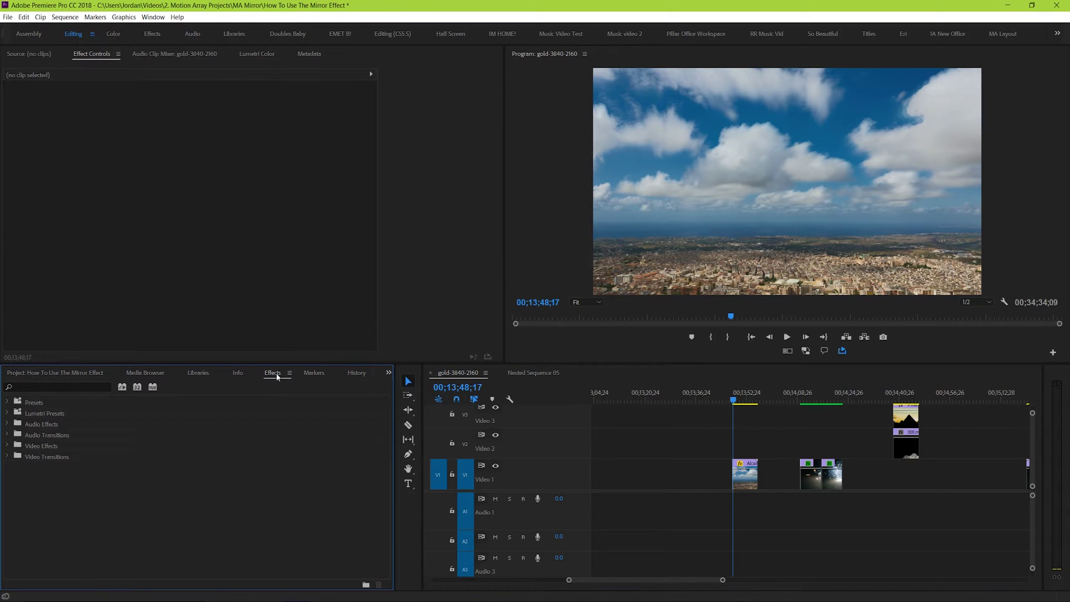
click(7, 446)
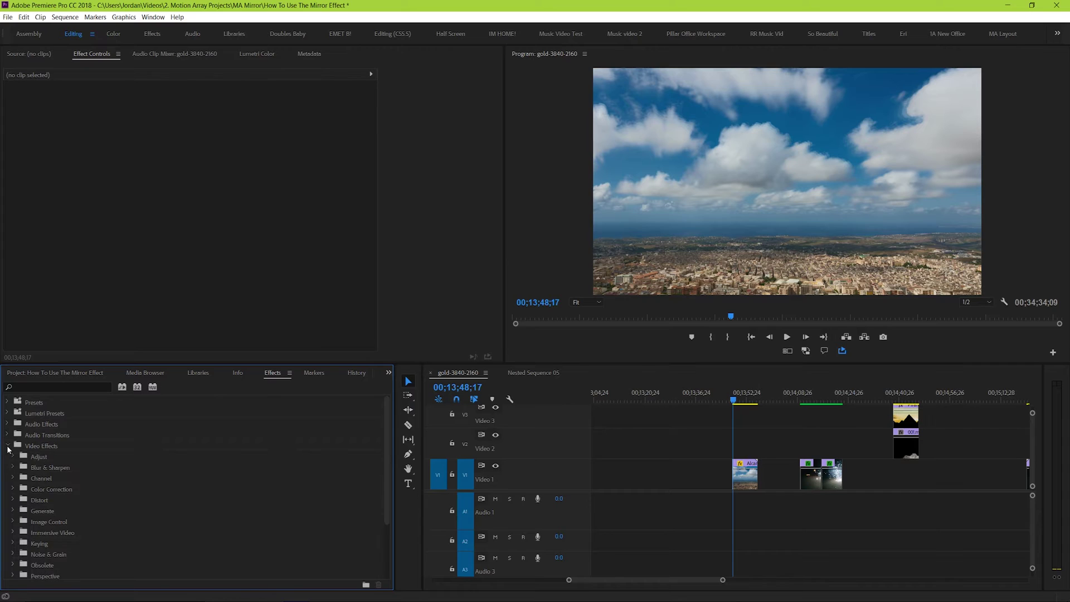
click(13, 500)
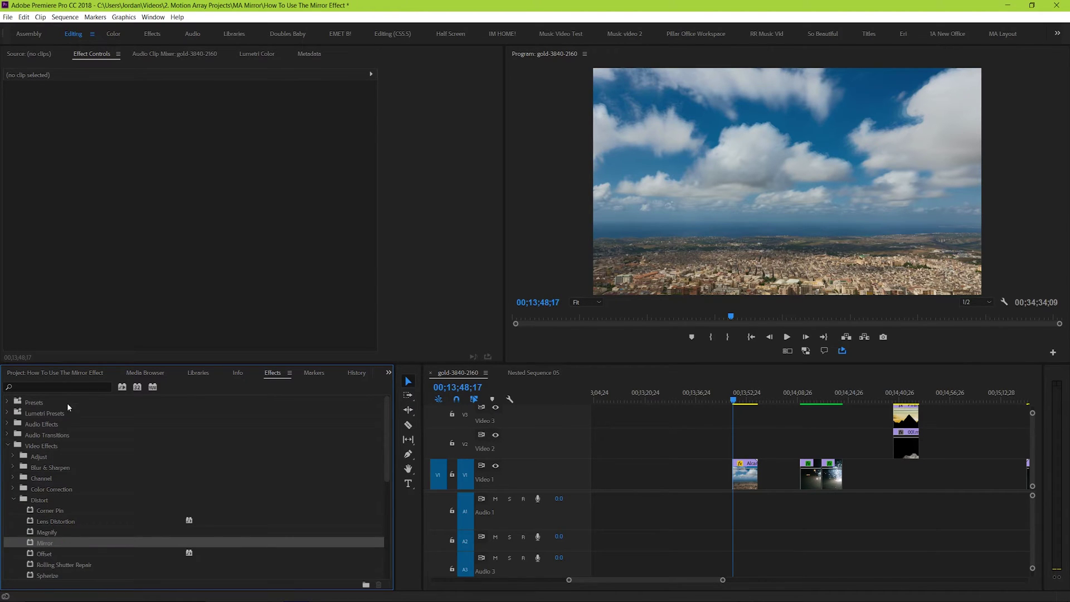
click(74, 387)
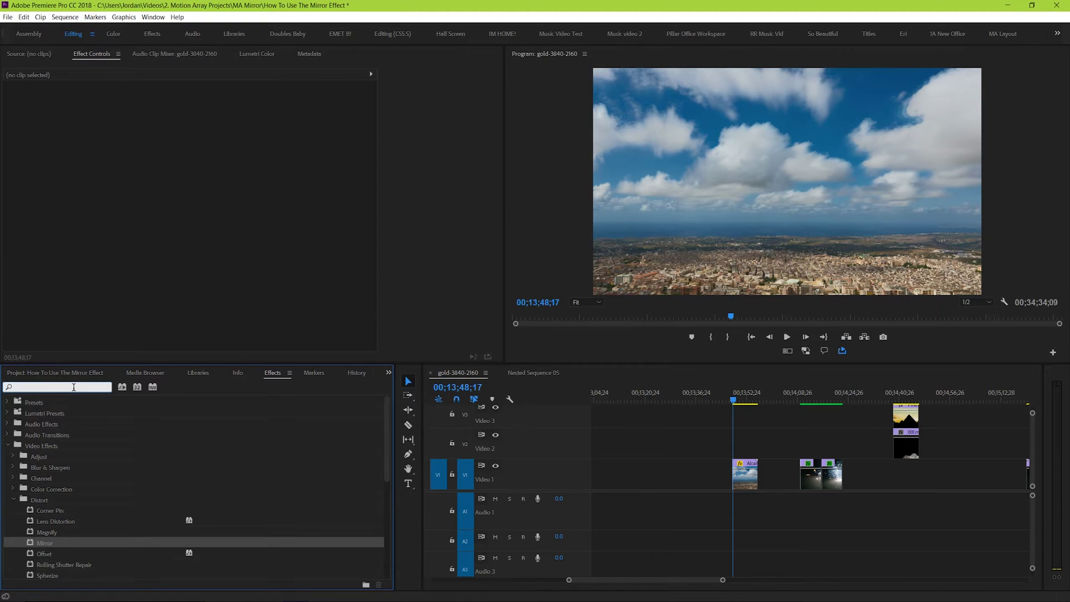
text(mirror)
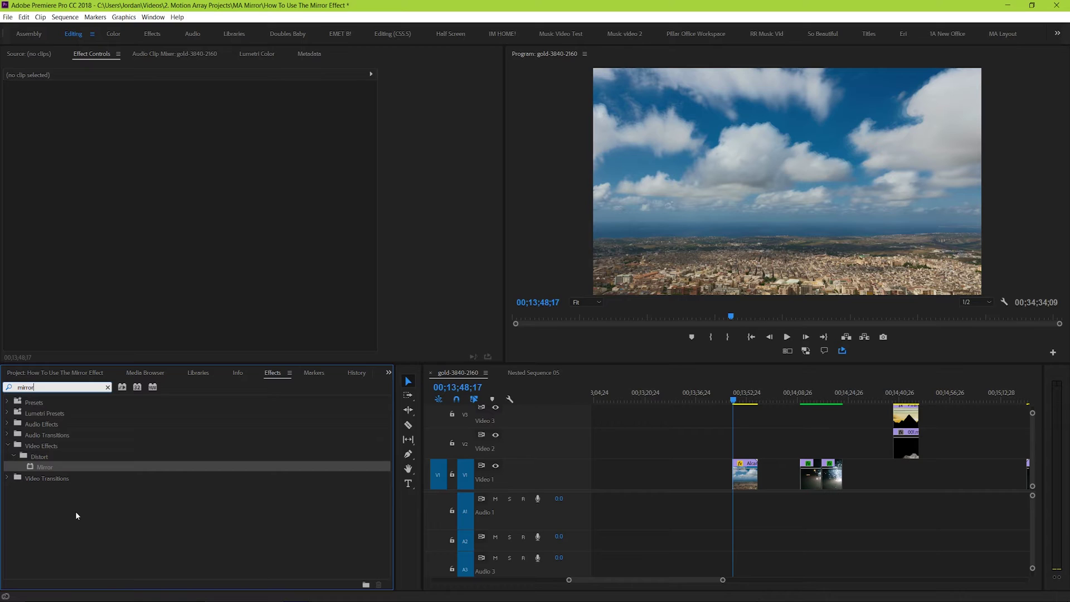
drag(44, 466, 756, 474)
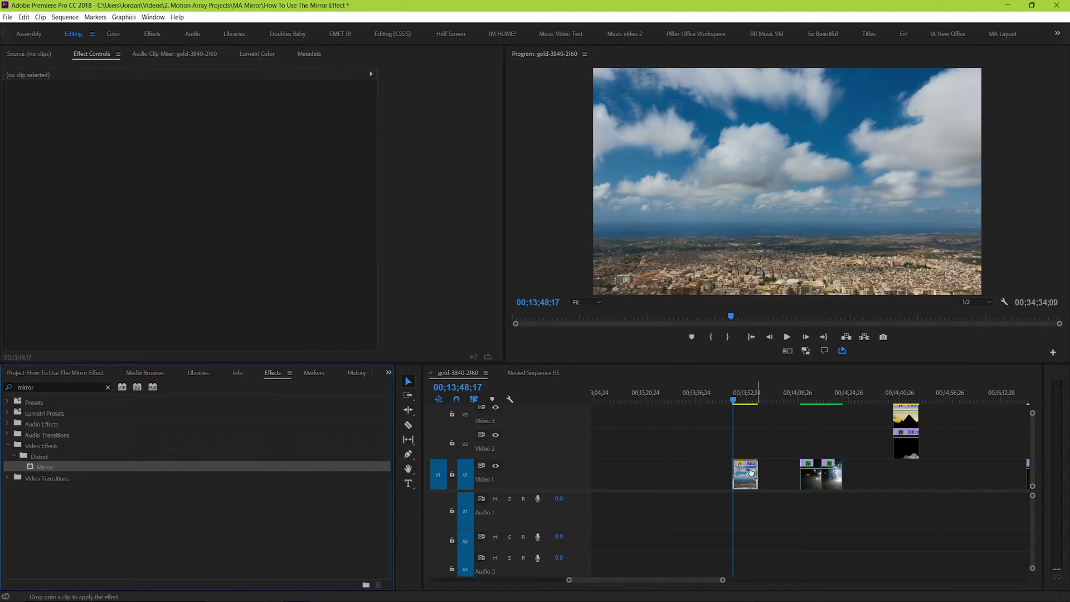
- Place an adjustment layer on Video 2 above the skyline clip, and delete it again
click(54, 372)
drag(64, 432, 794, 446)
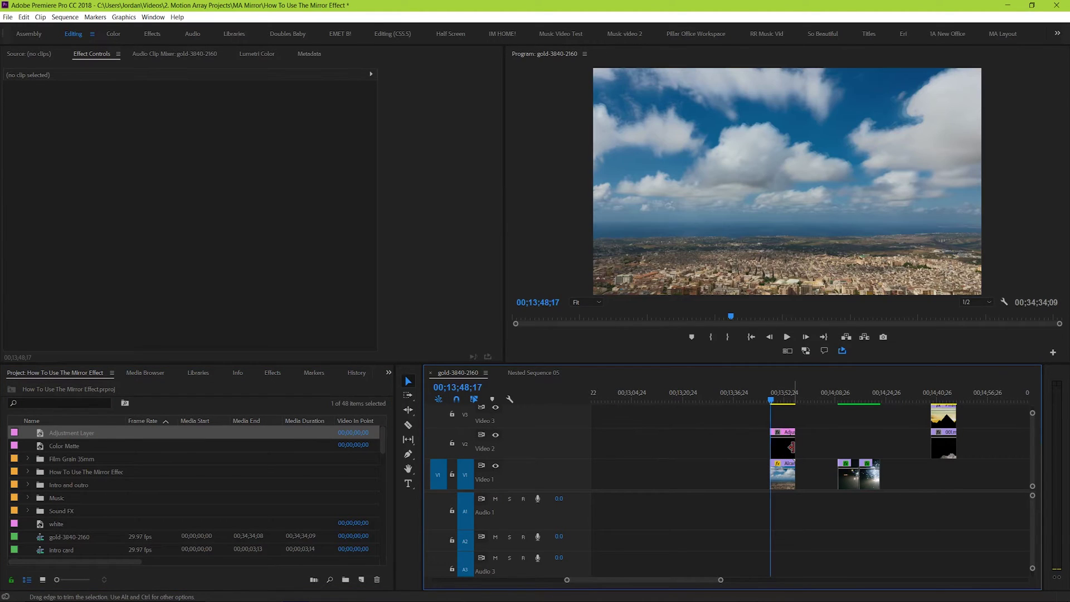
click(784, 449)
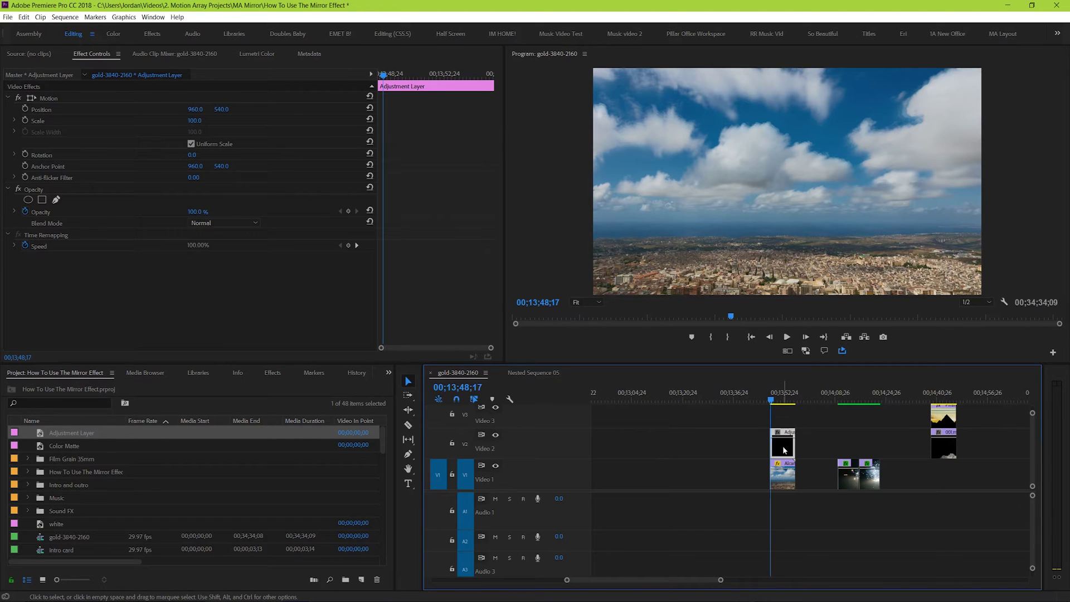
key(Delete)
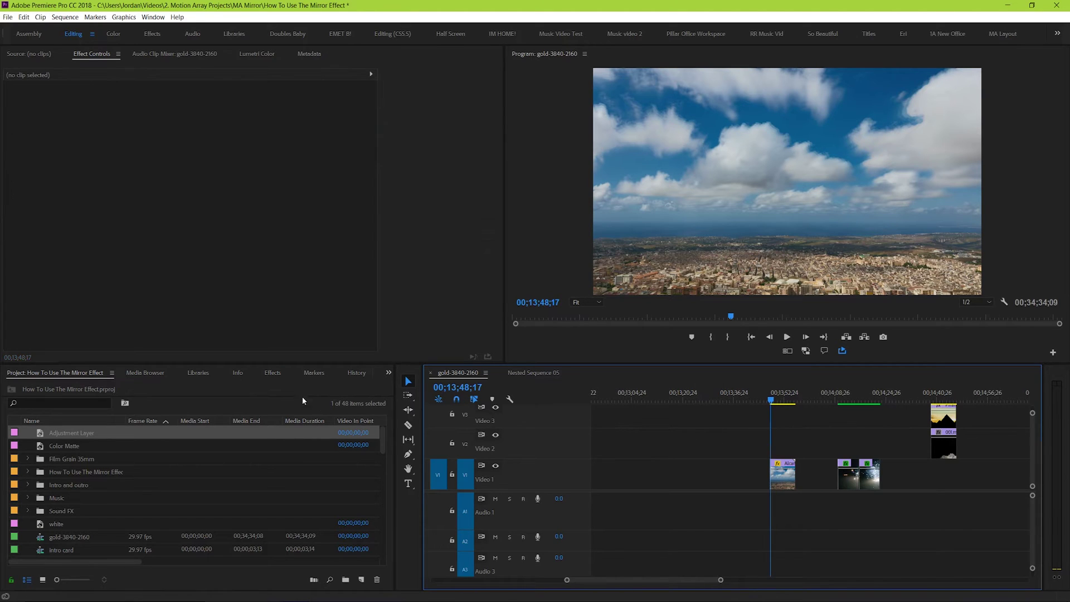
- Apply the Mirror video effect directly to the Alcamo 4K.mov clip on Video 1
click(278, 376)
drag(44, 473, 777, 482)
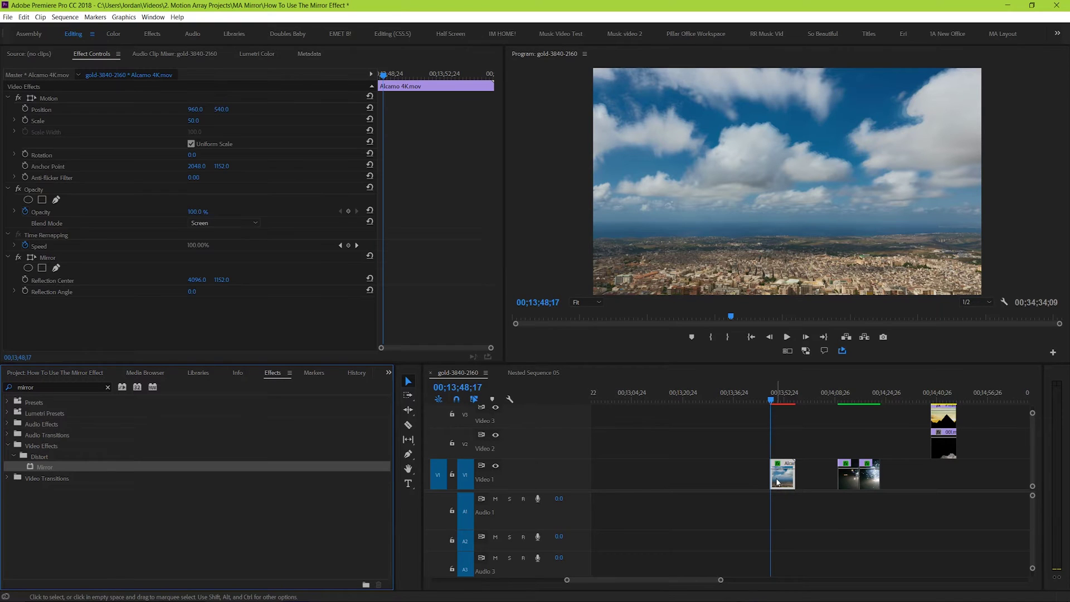
key(=)
key(=)
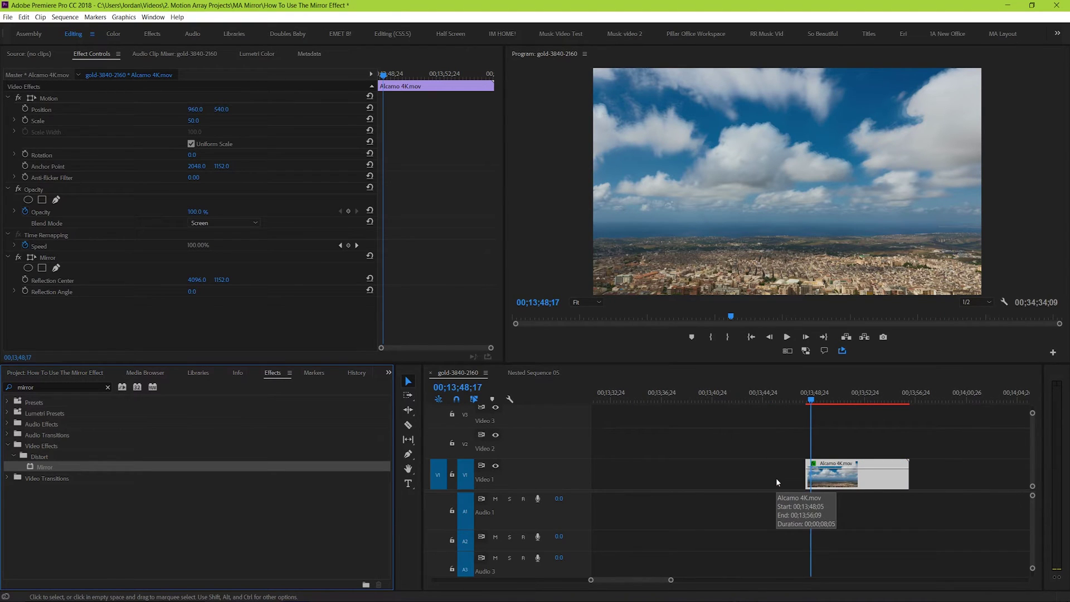
drag(664, 579, 666, 581)
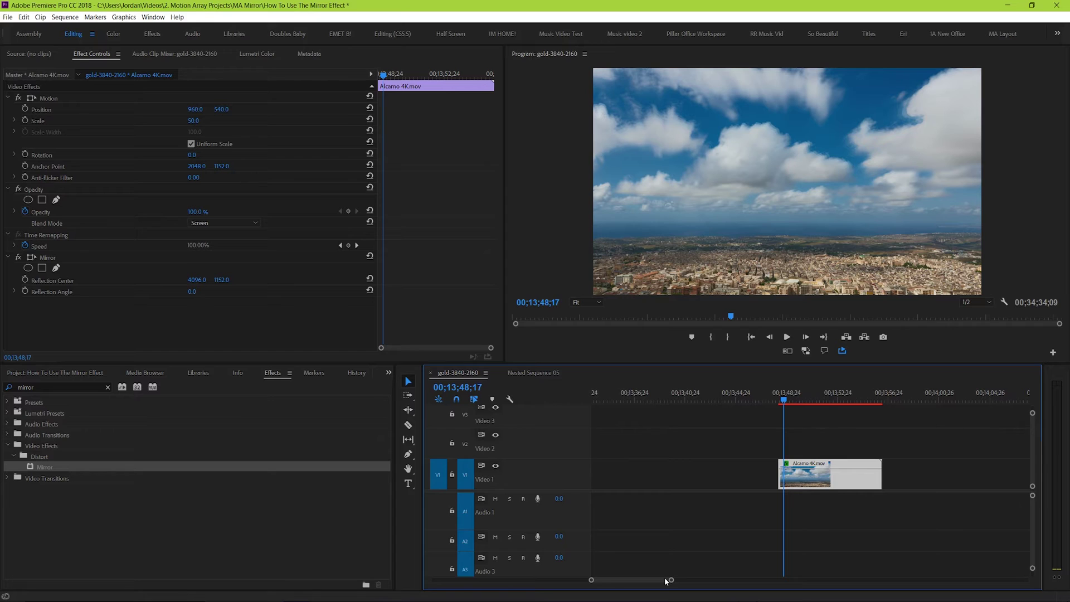
- Examine the Mirror effect's Reflection Center and Reflection Angle properties on the clip
click(62, 258)
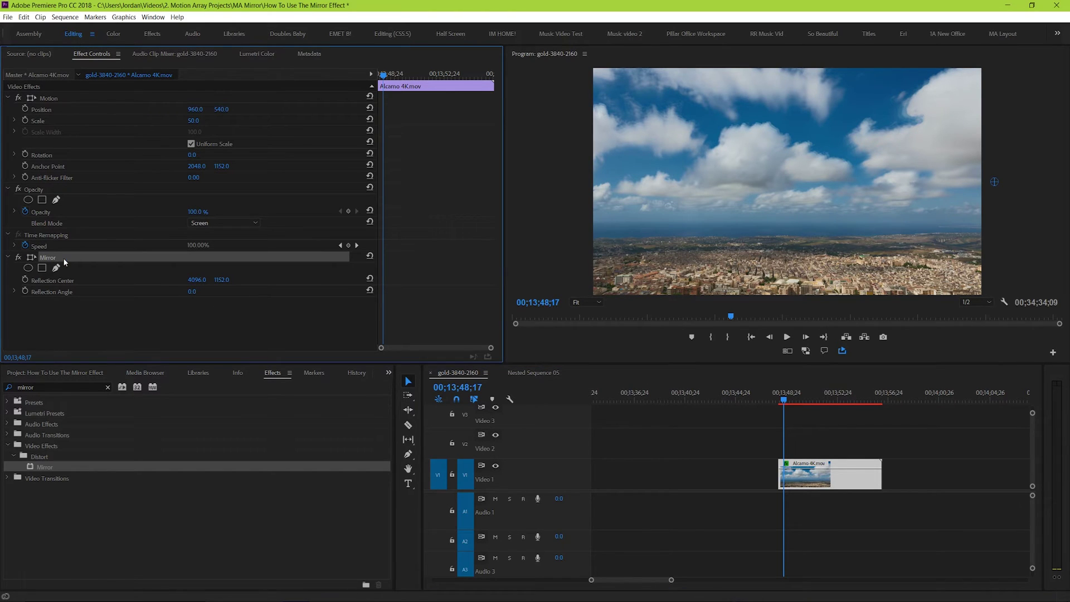
click(77, 280)
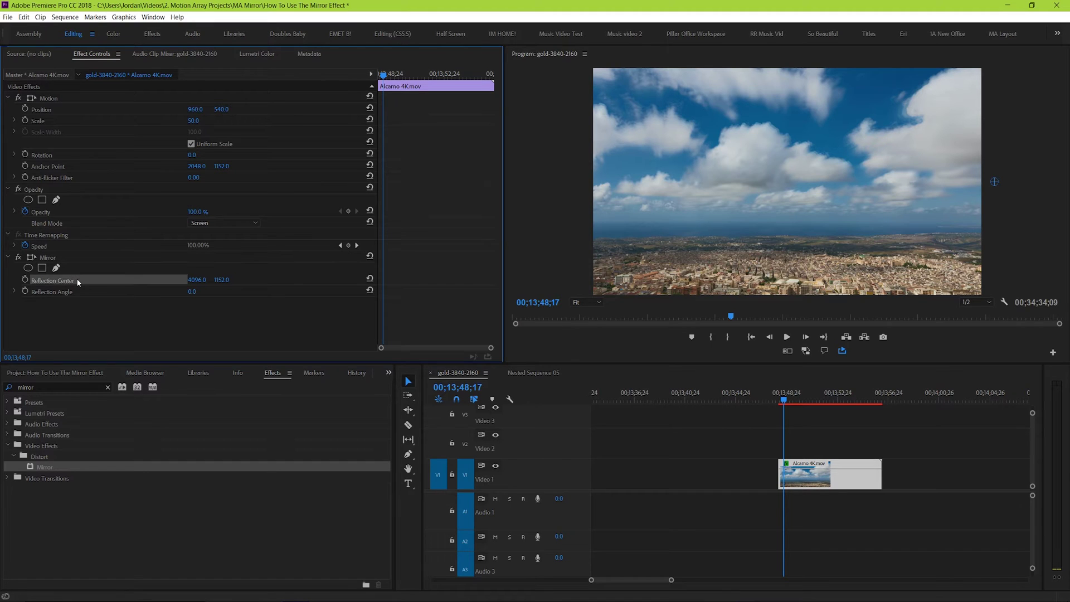
click(85, 294)
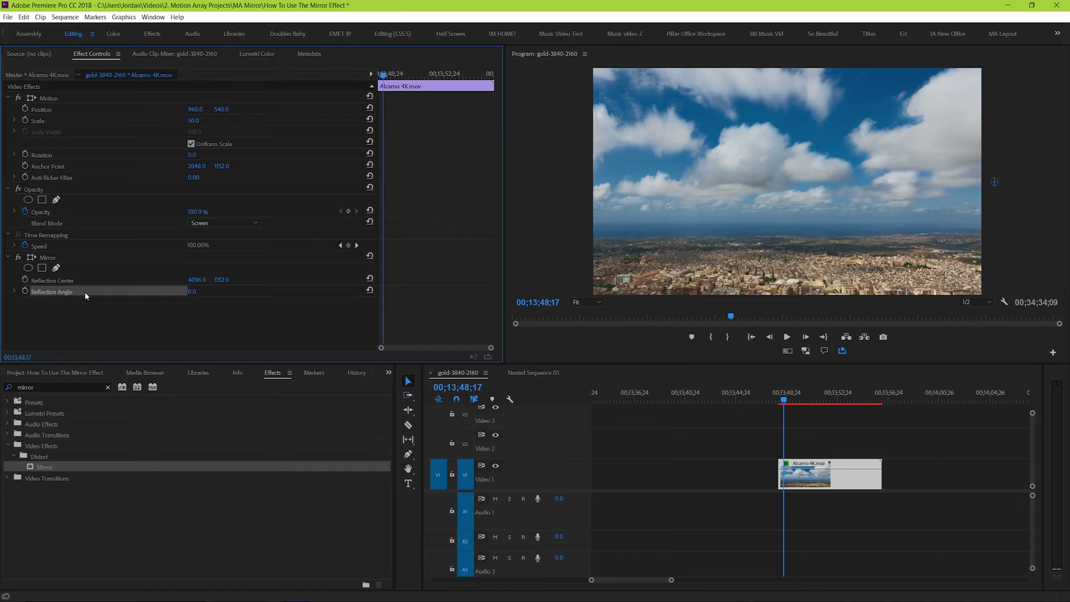
click(96, 303)
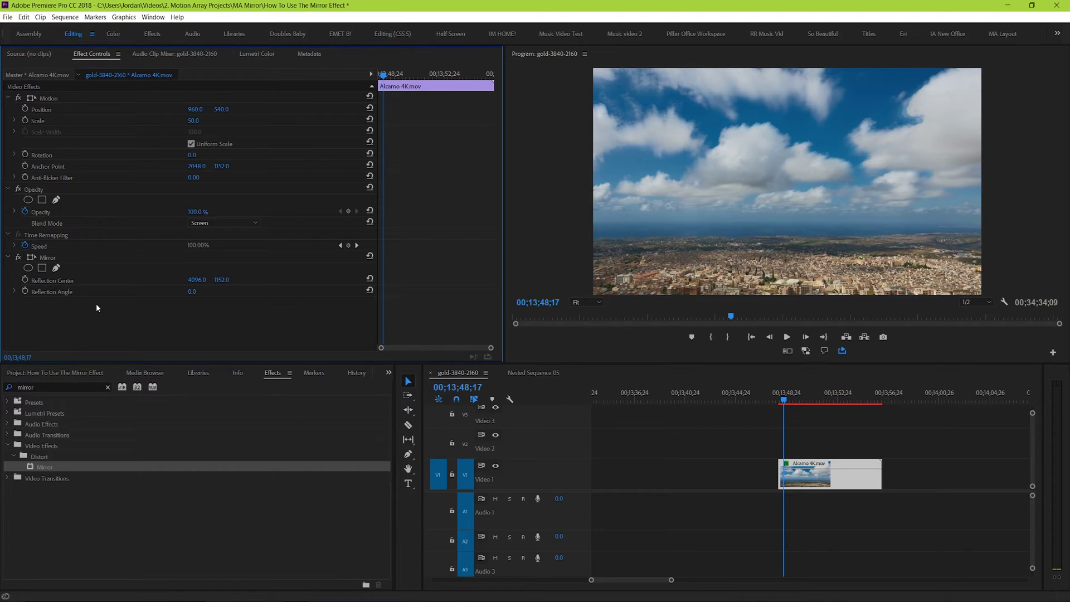
click(193, 291)
click(231, 317)
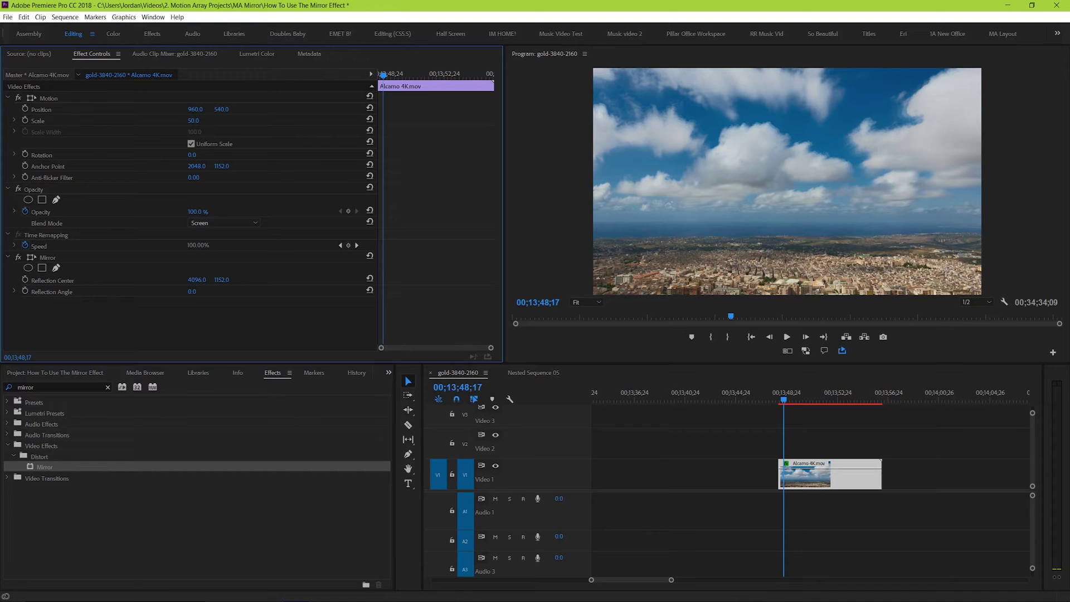
- Set the Mirror effect's horizontal Reflection Center to 2107 and play back the mirrored clip
drag(197, 280, 155, 279)
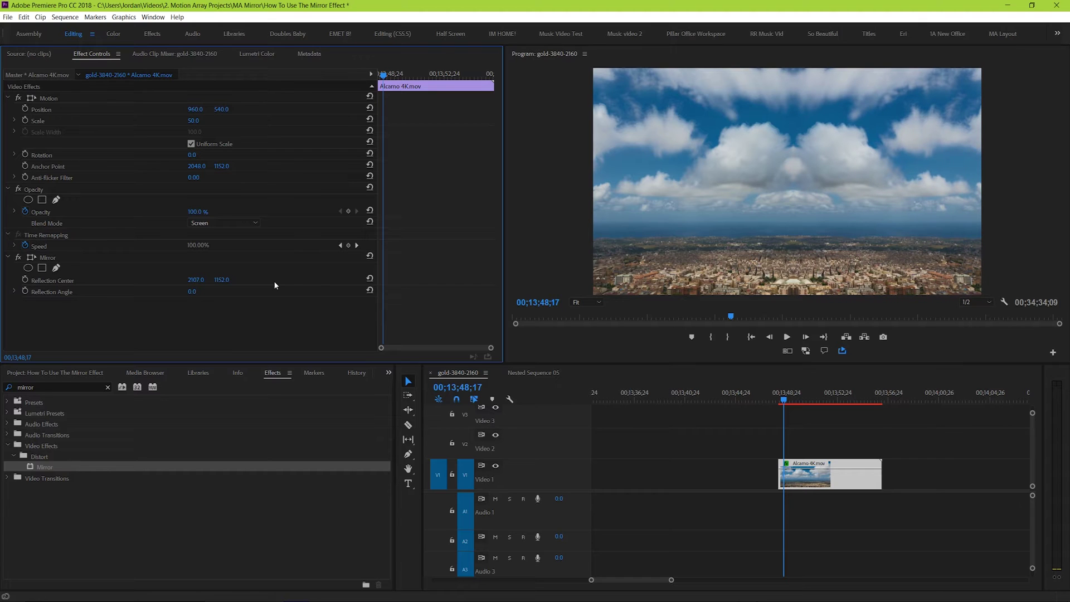
key(space)
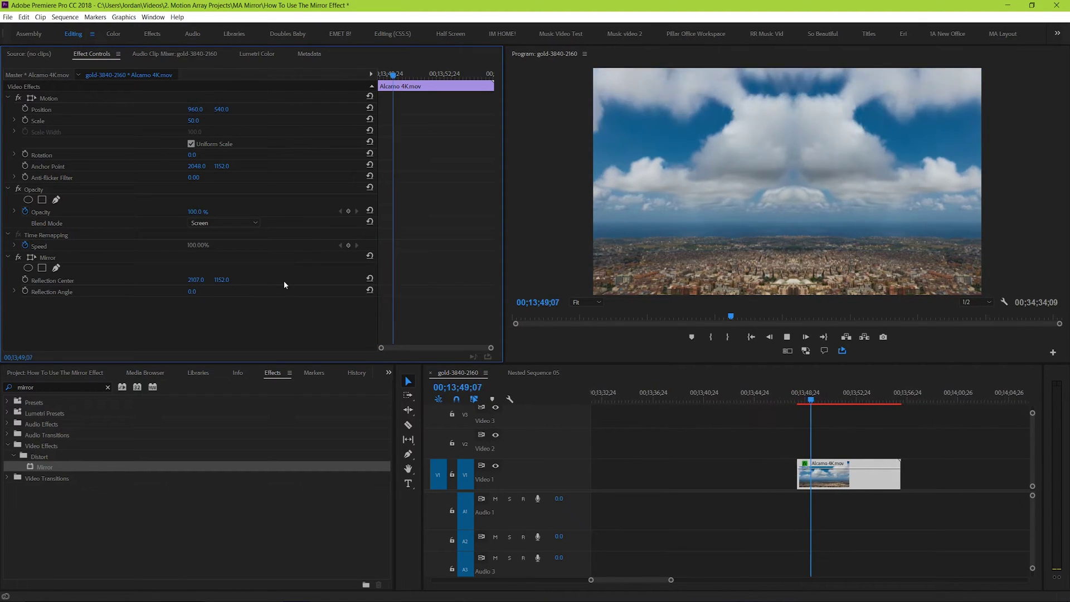
key(space)
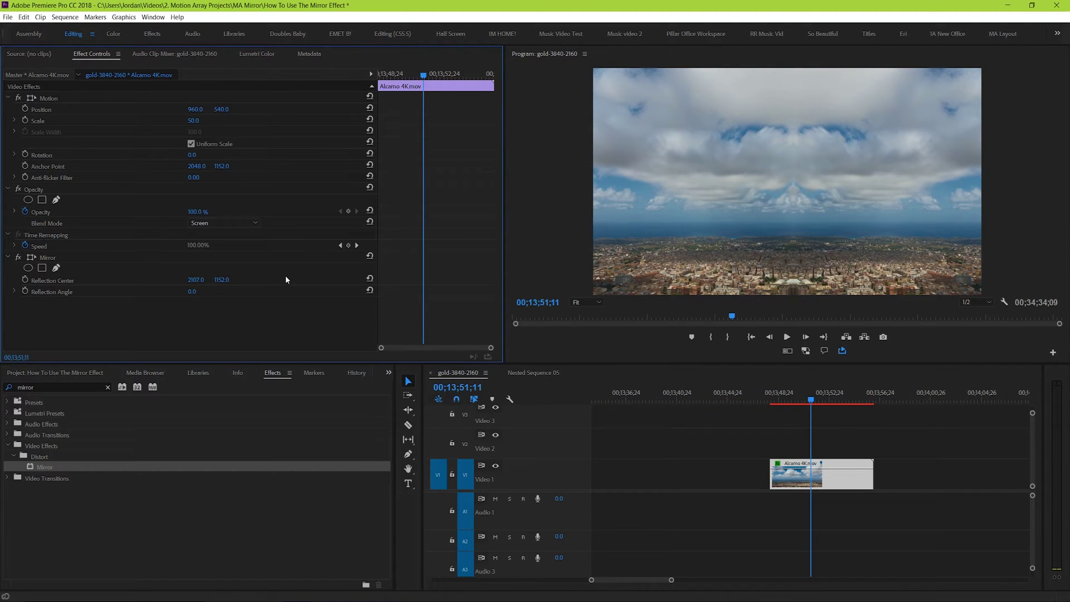
- Set the horizontal Reflection Center to 2132 and try shifting its vertical value
mouse_move(194, 280)
mouse_down()
mouse_move(329, 281)
mouse_move(67, 281)
mouse_move(262, 281)
mouse_move(104, 281)
mouse_move(251, 280)
mouse_move(201, 280)
mouse_up()
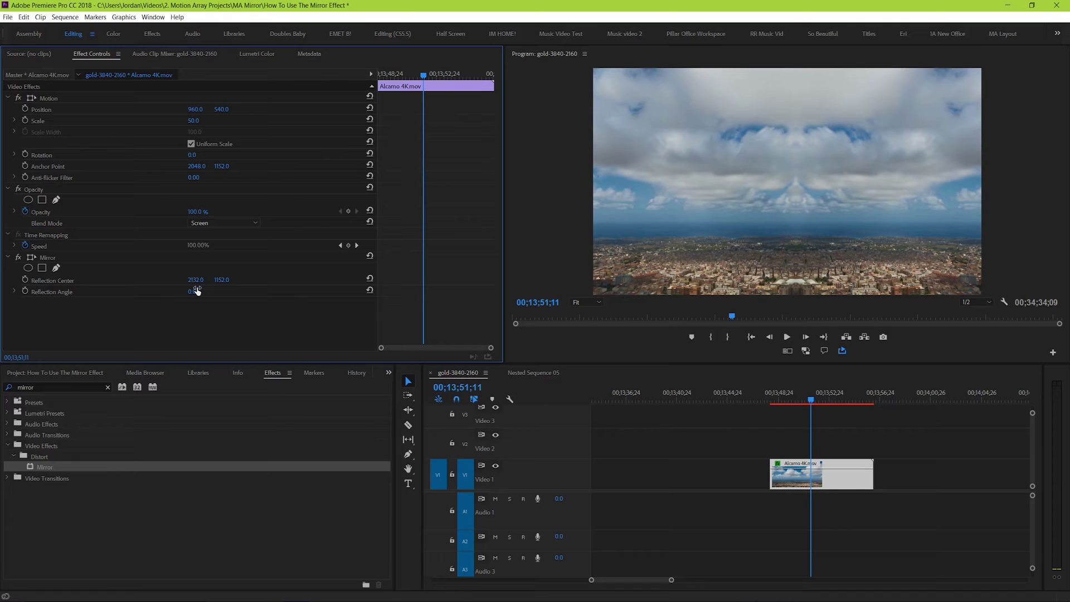
drag(220, 280, 335, 280)
drag(222, 280, 388, 279)
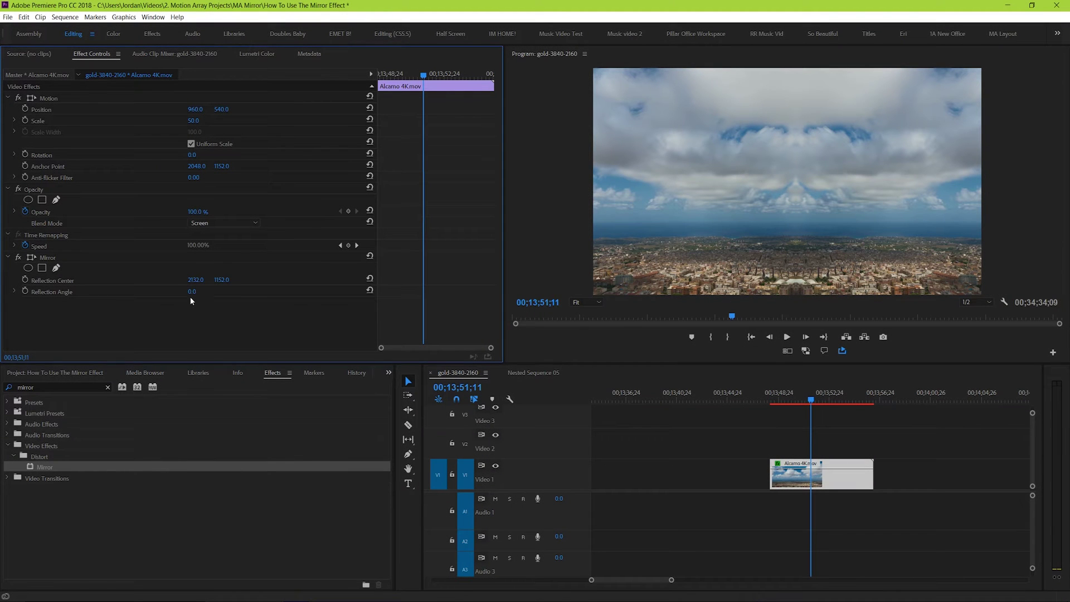
- Set the Mirror effect's Reflection Angle to 90°
click(193, 291)
text(90)
key(Return)
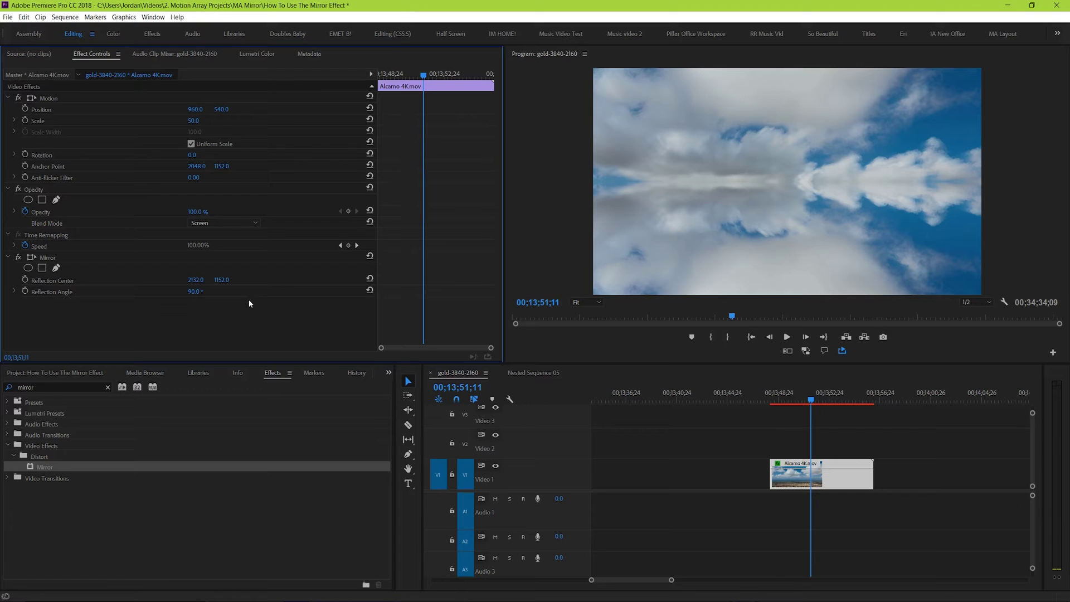
- Set the vertical Reflection Center to 1412, preview the clip, and raise the value to 1559
drag(220, 280, 343, 280)
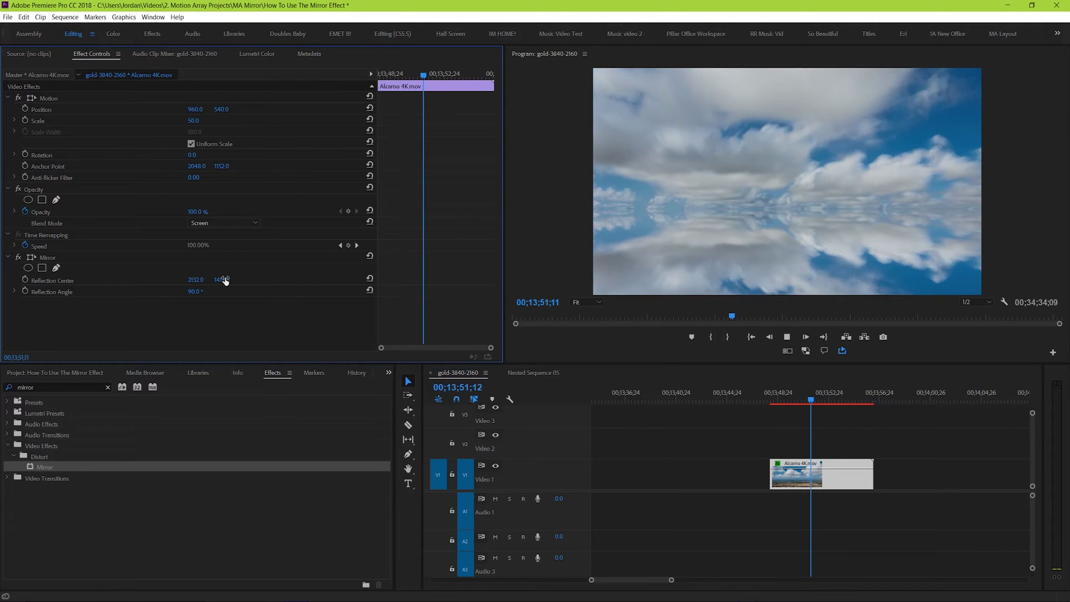
key(space)
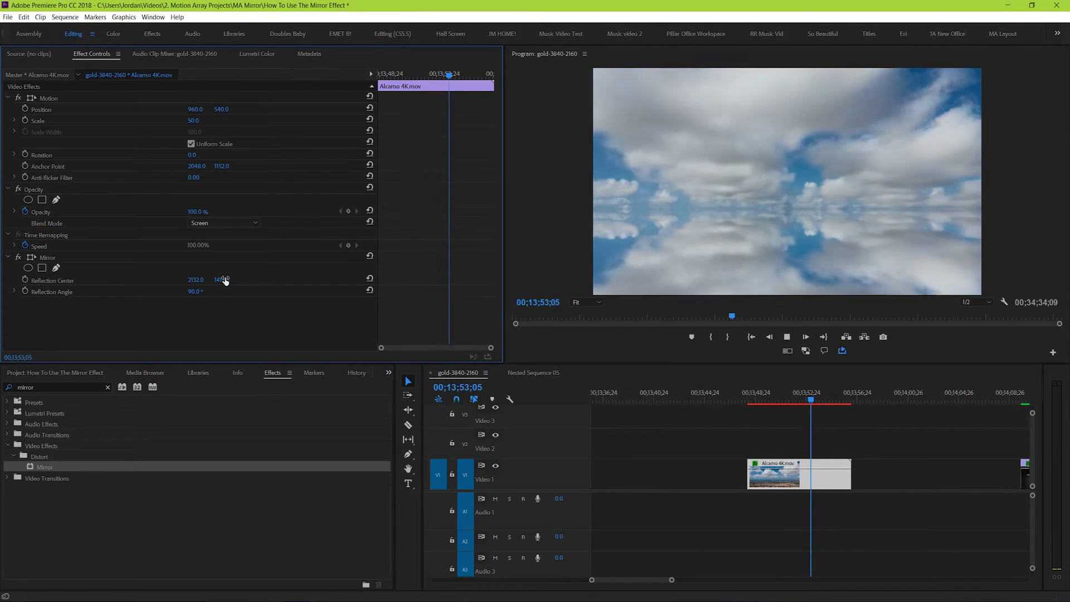
key(space)
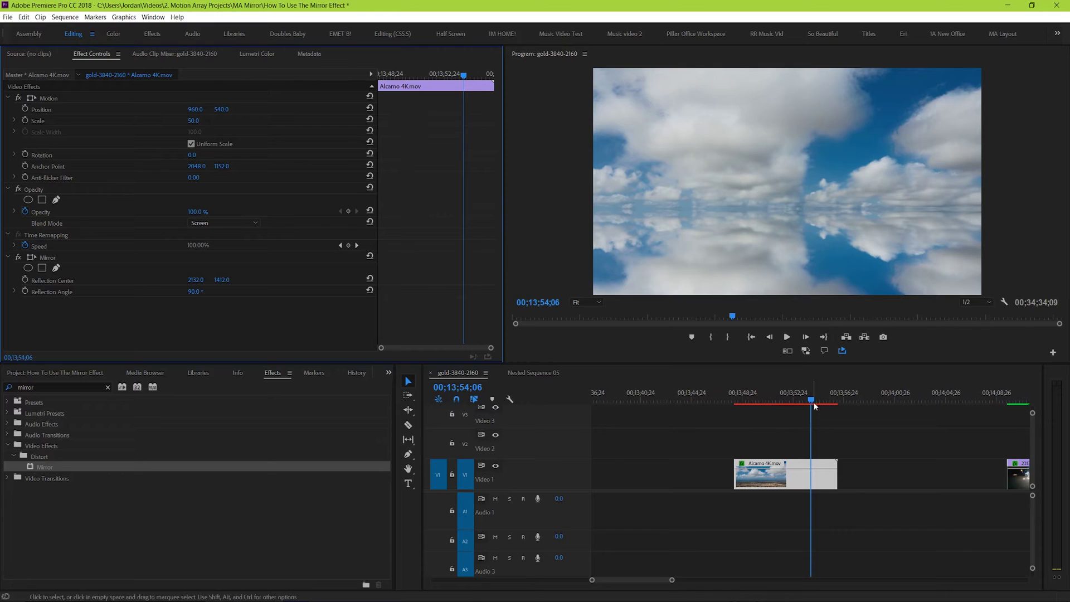
drag(814, 402, 776, 406)
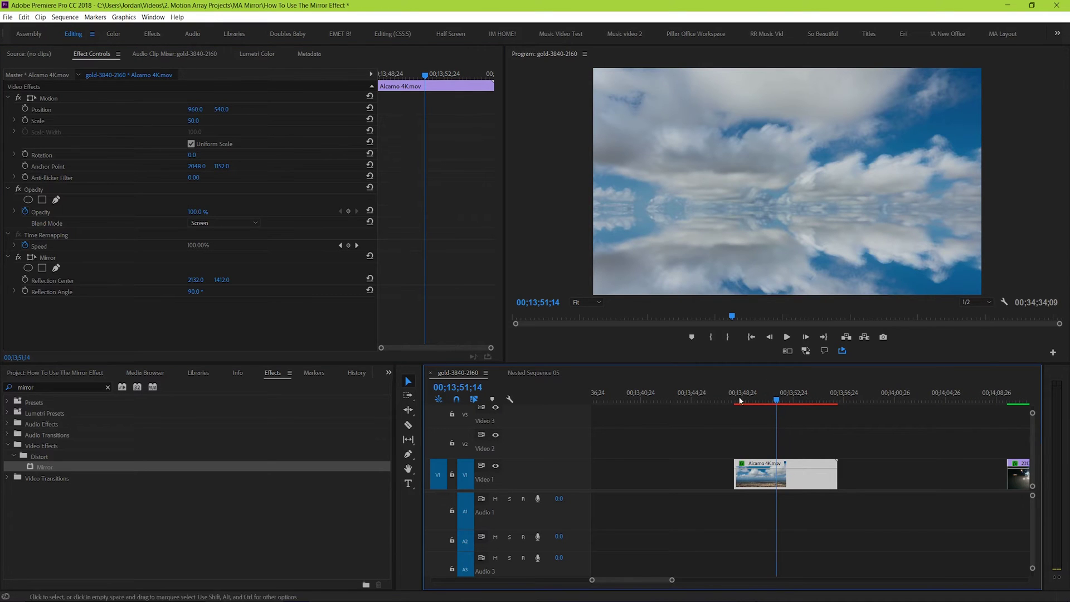
mouse_move(232, 283)
mouse_down()
mouse_move(284, 282)
mouse_move(225, 280)
mouse_up()
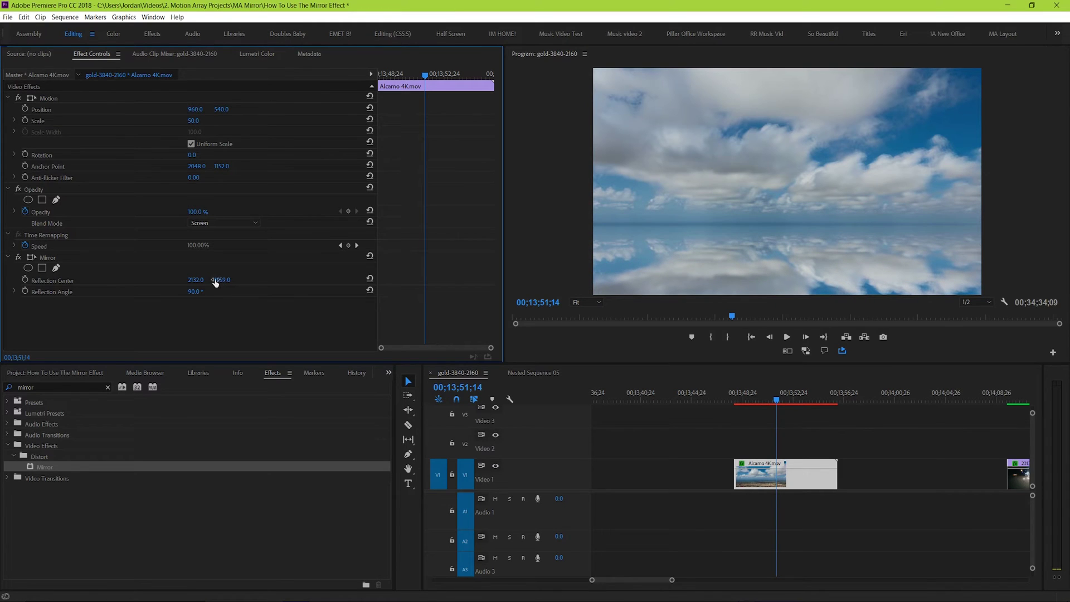
- Set the Reflection Angle to 180° and the horizontal Reflection Center to 1743
click(190, 291)
text(180)
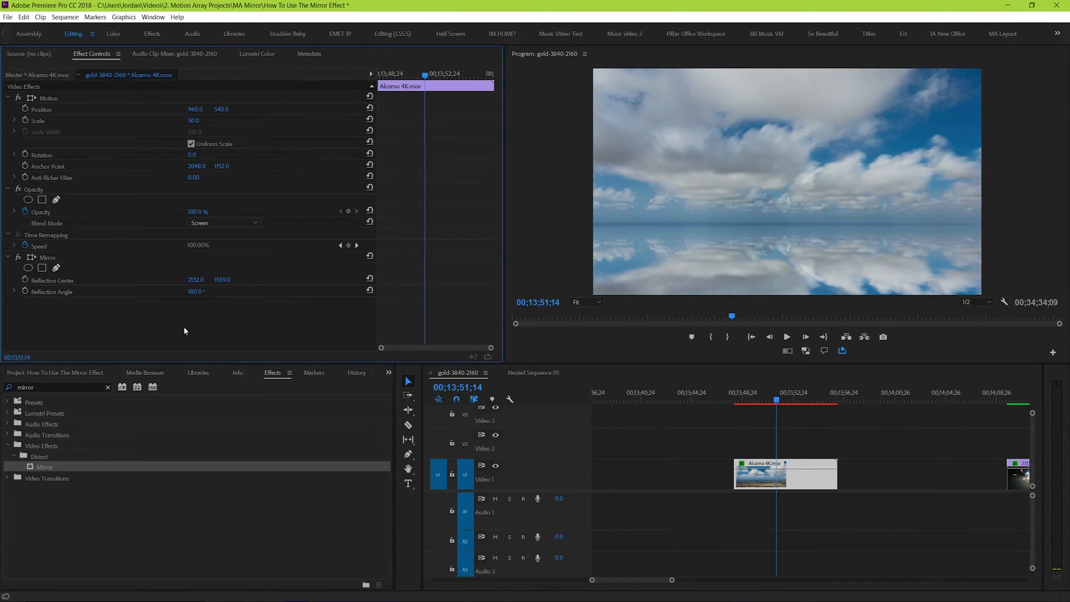
key(Return)
drag(195, 280, 33, 280)
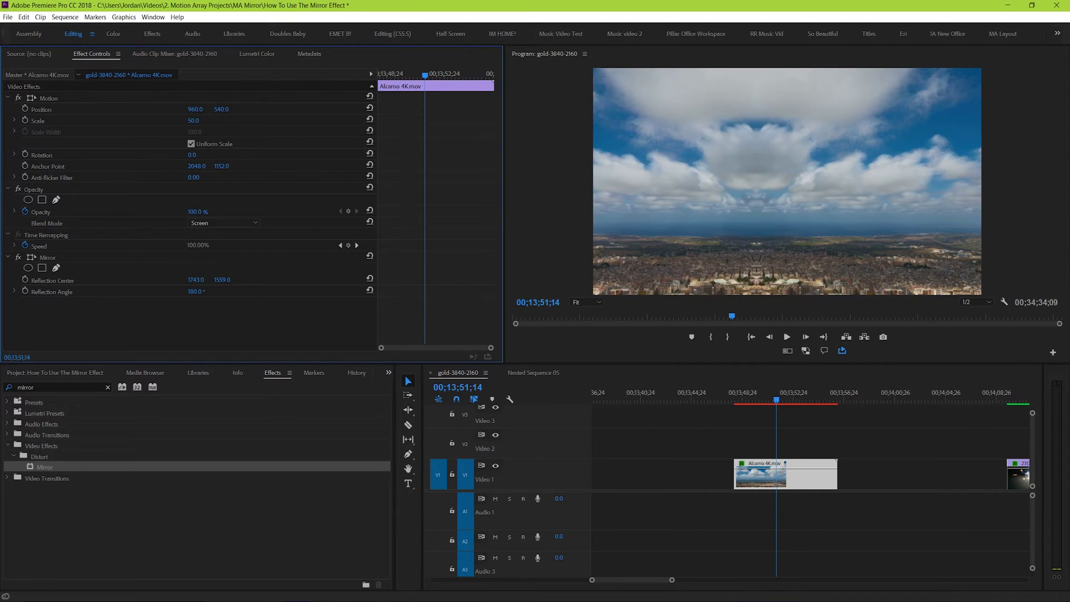
- Set the Reflection Angle to 270° and the vertical Reflection Center to 1135
click(190, 291)
text(270)
key(Return)
mouse_move(222, 279)
mouse_down()
mouse_move(134, 279)
mouse_move(212, 280)
mouse_up()
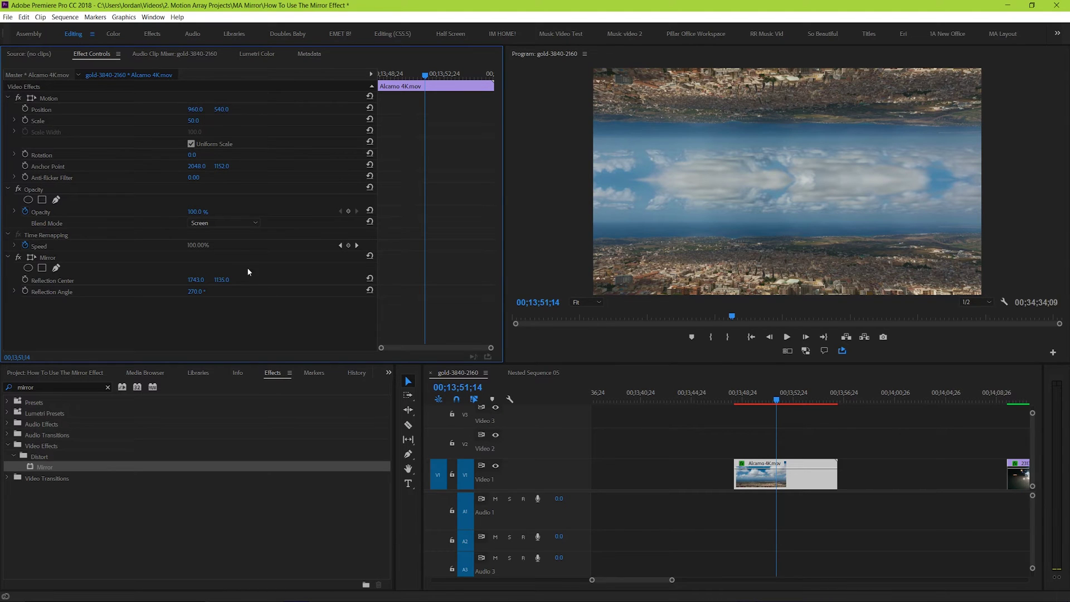
- Set the Reflection Angle to 225° and the horizontal Reflection Center to 1220, and select the Mirror effect
drag(195, 291, 123, 280)
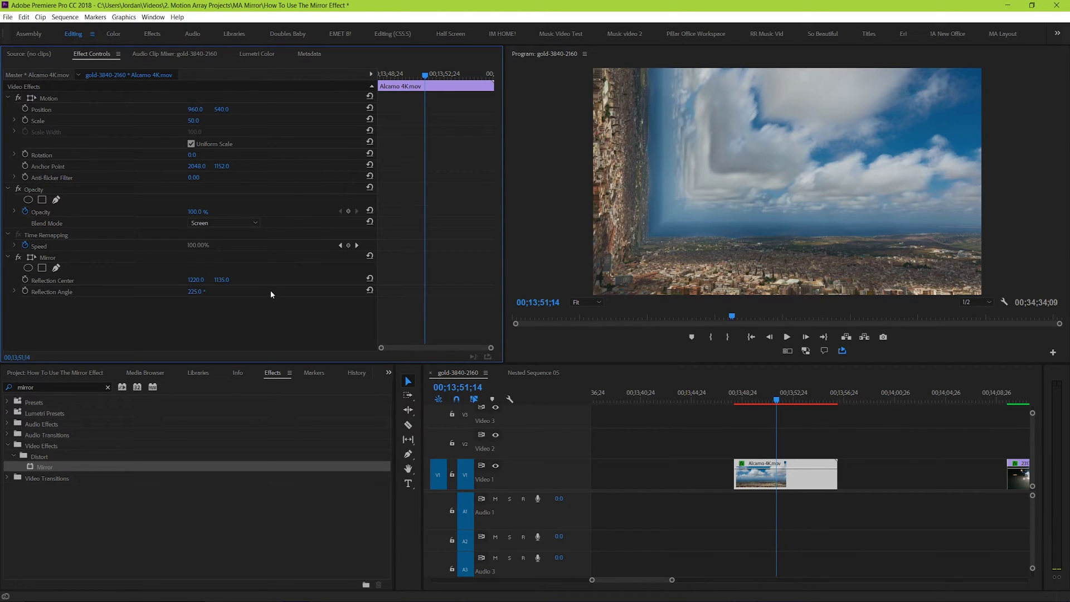
right_click(45, 257)
click(69, 309)
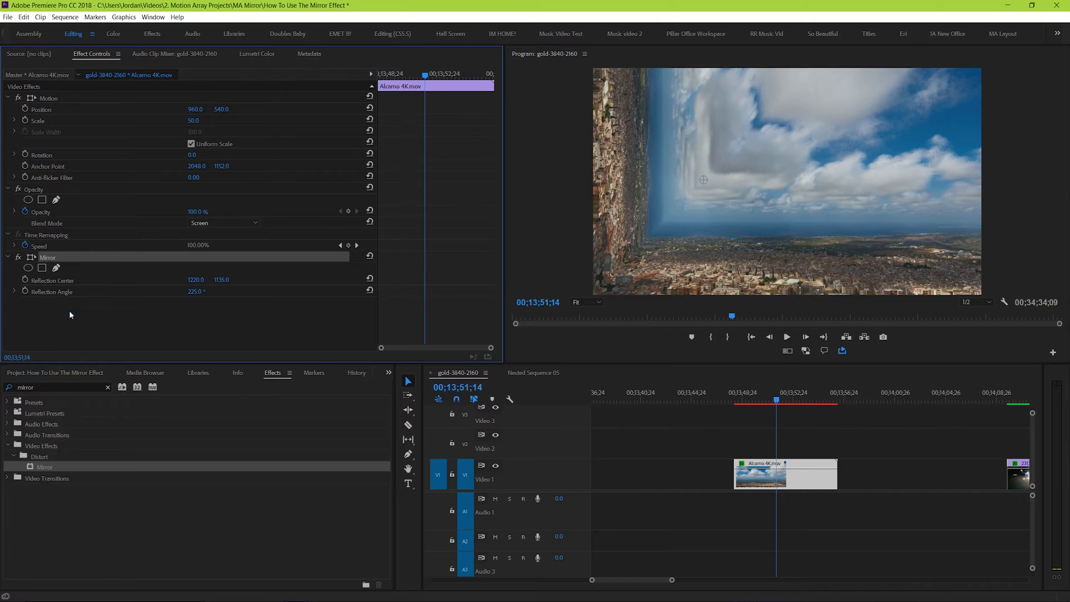
- Paste a second copy of the Mirror effect onto the skyline clip
right_click(69, 309)
click(95, 376)
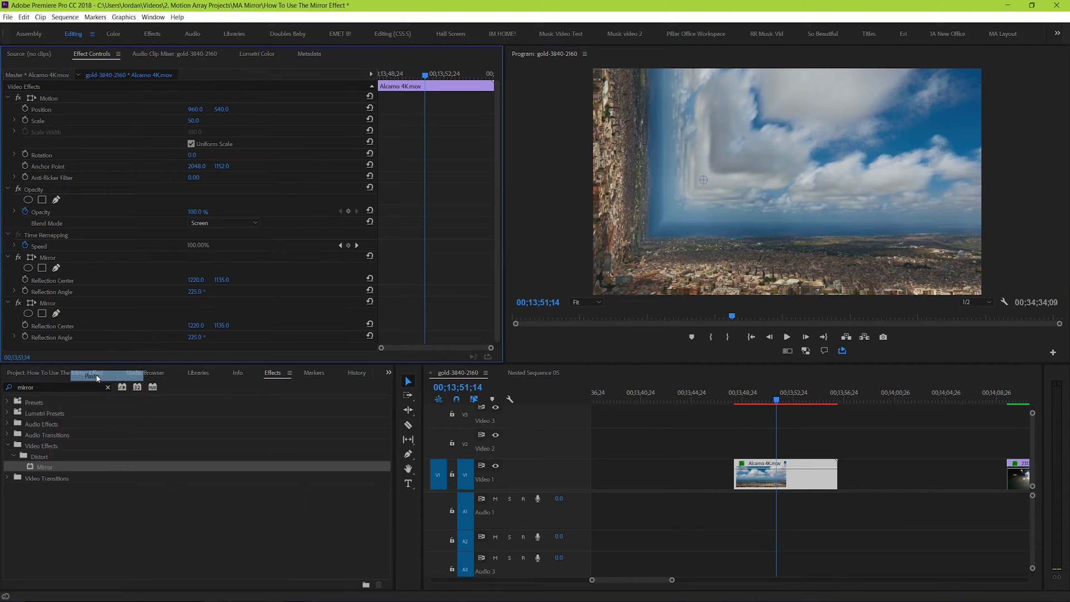
- Play the mirrored sparks example clip from 00;14;10;01 and return the playhead to the skyline clip
click(1011, 395)
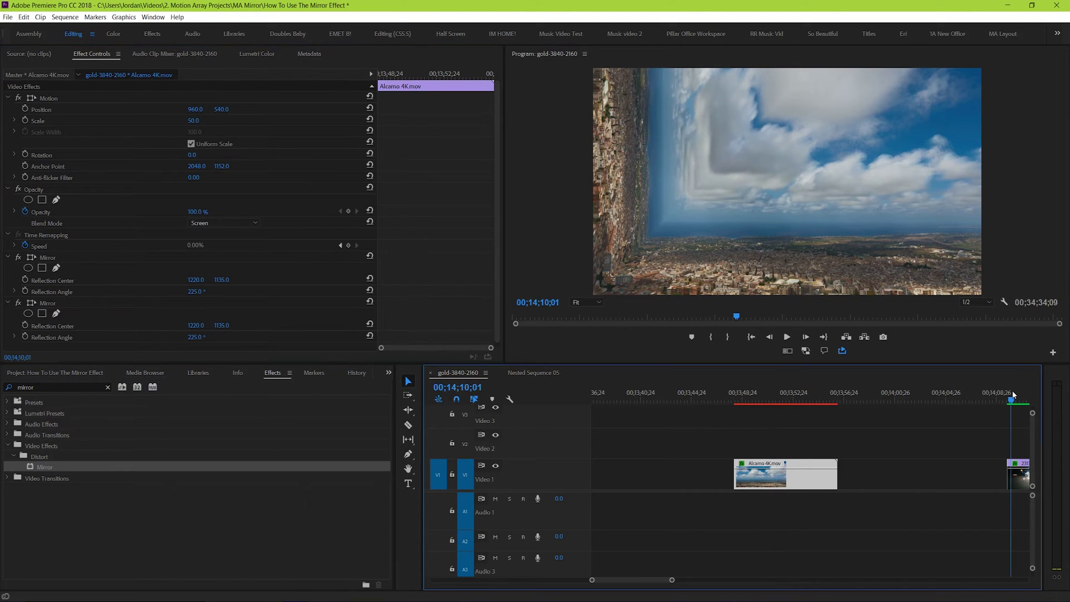
key(space)
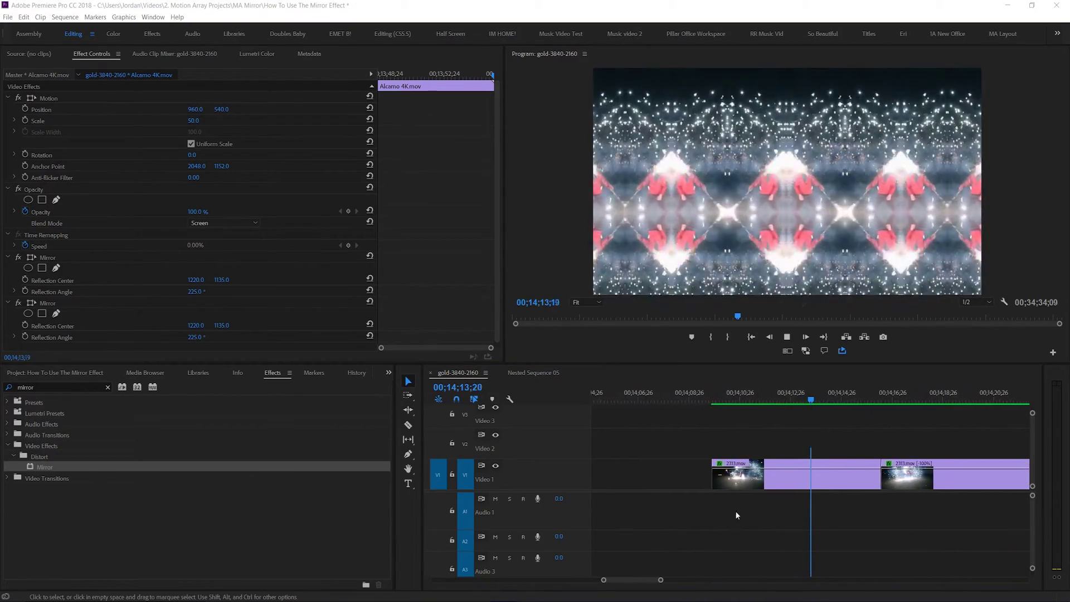
click(836, 435)
key(space)
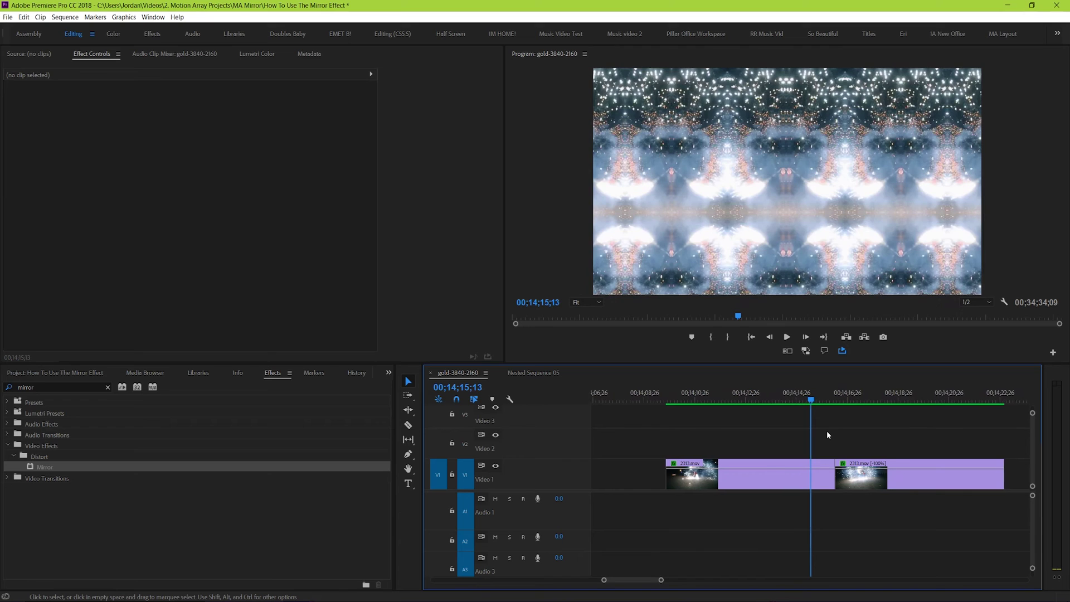
key(minus)
key(minus)
key(minus)
click(732, 395)
key(equal)
key(equal)
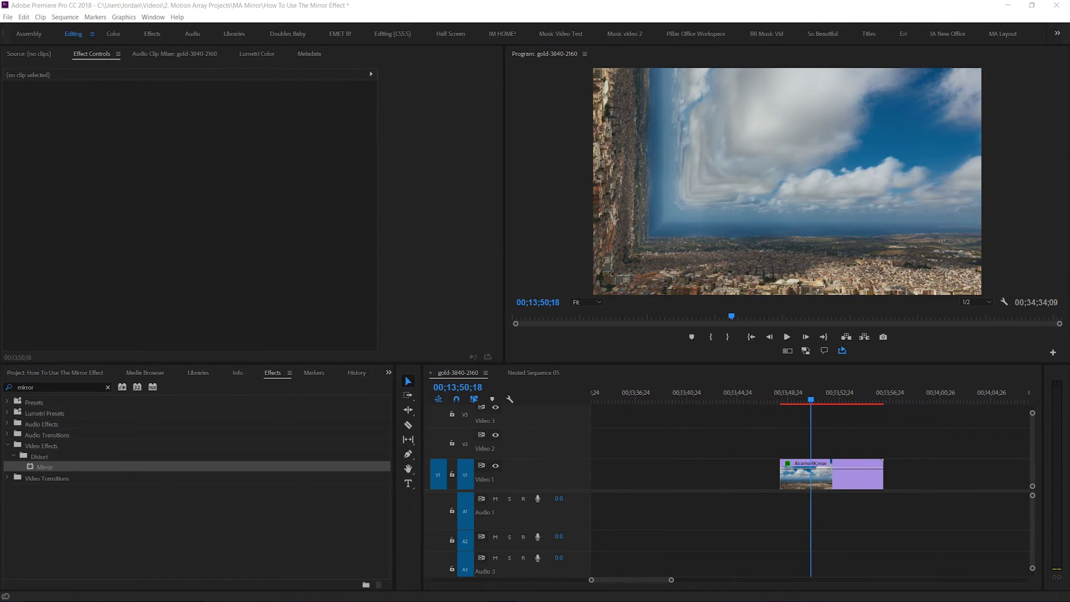
- Set the second Mirror's Reflection Angle to 0° and horizontal Reflection Center to 2187 on the skyline clip, and preview the result
click(858, 476)
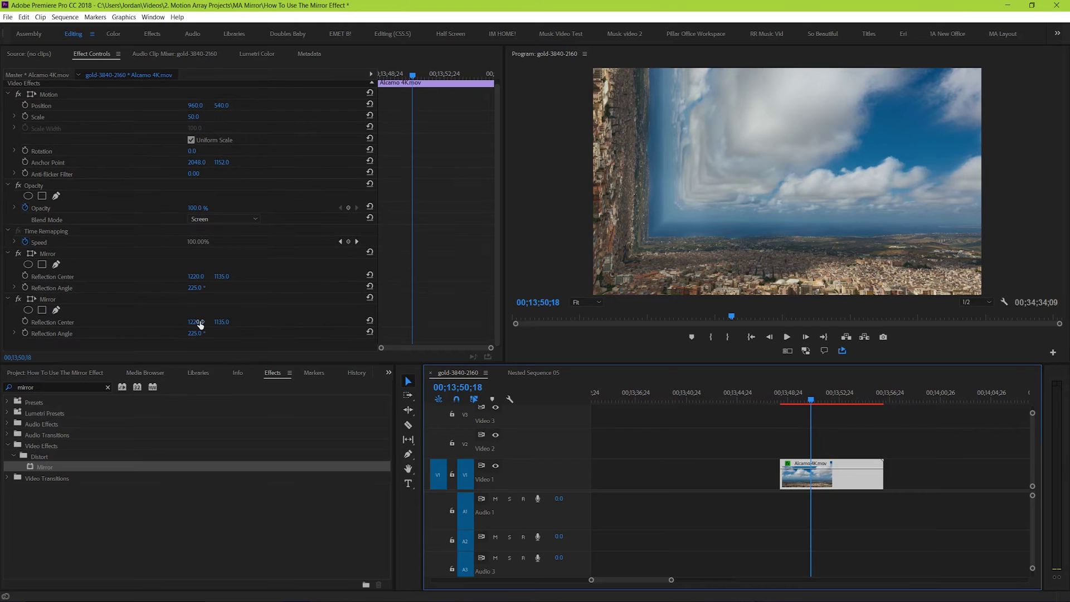
drag(194, 332, 740, 322)
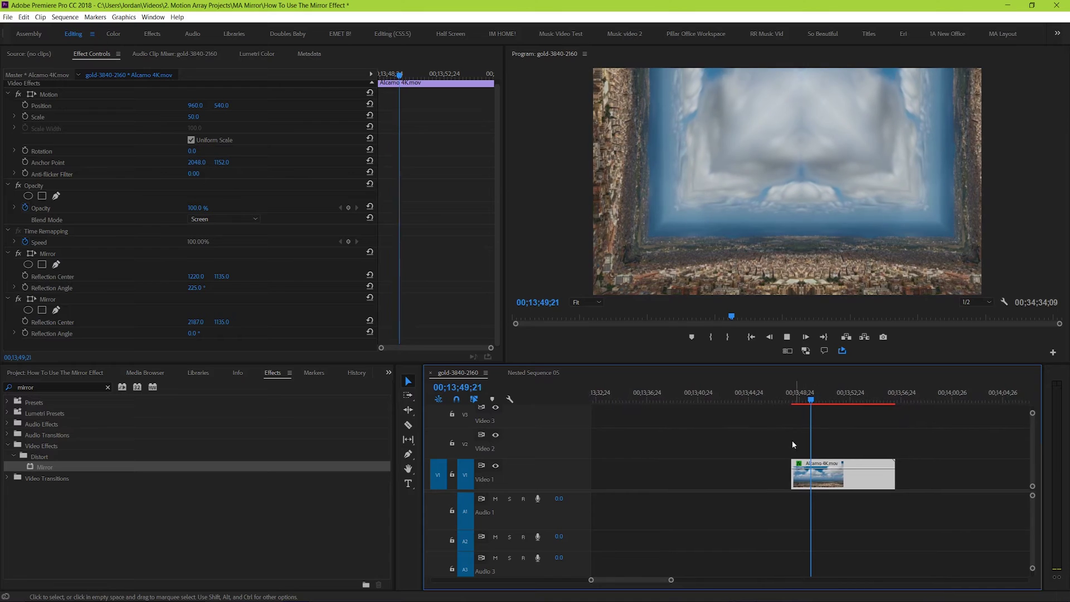
click(755, 445)
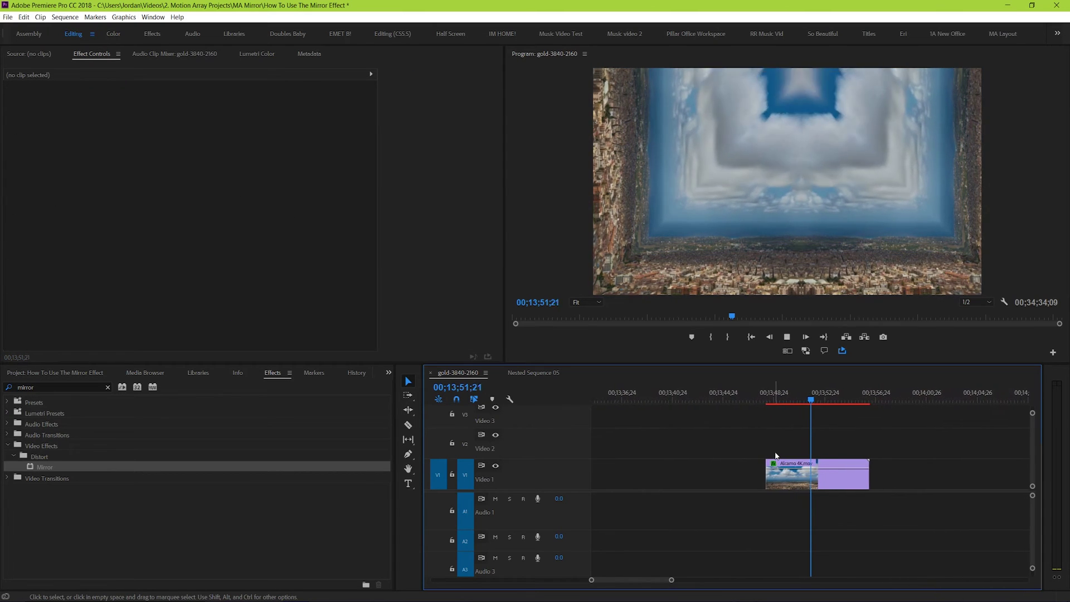
key(space)
- Lower the second Mirror's horizontal Reflection Center on the skyline clip to 1704
click(809, 488)
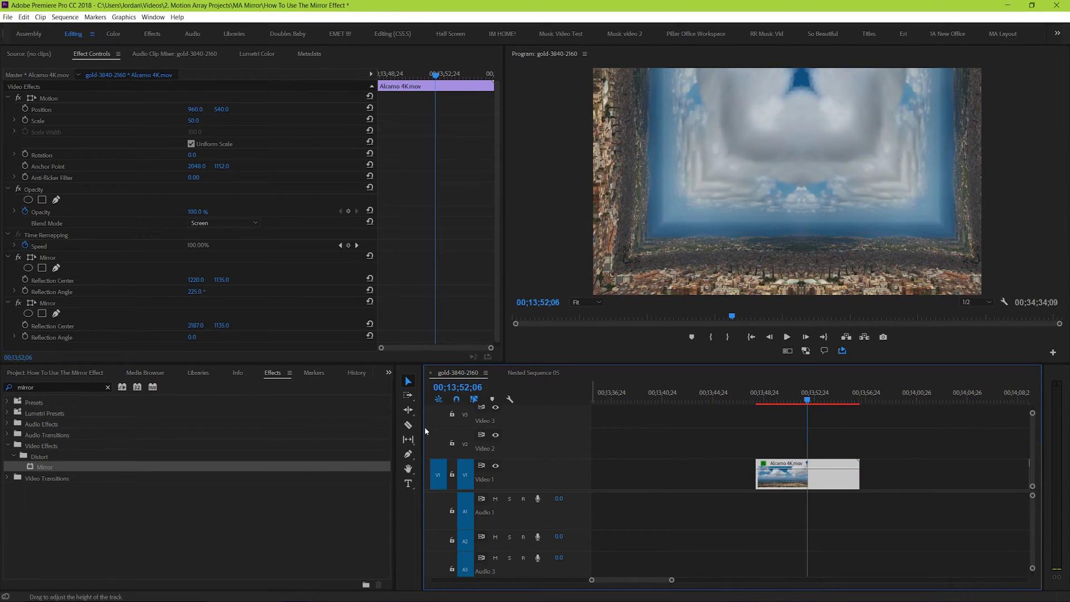
mouse_move(195, 326)
mouse_down()
mouse_move(83, 326)
mouse_move(198, 326)
mouse_up()
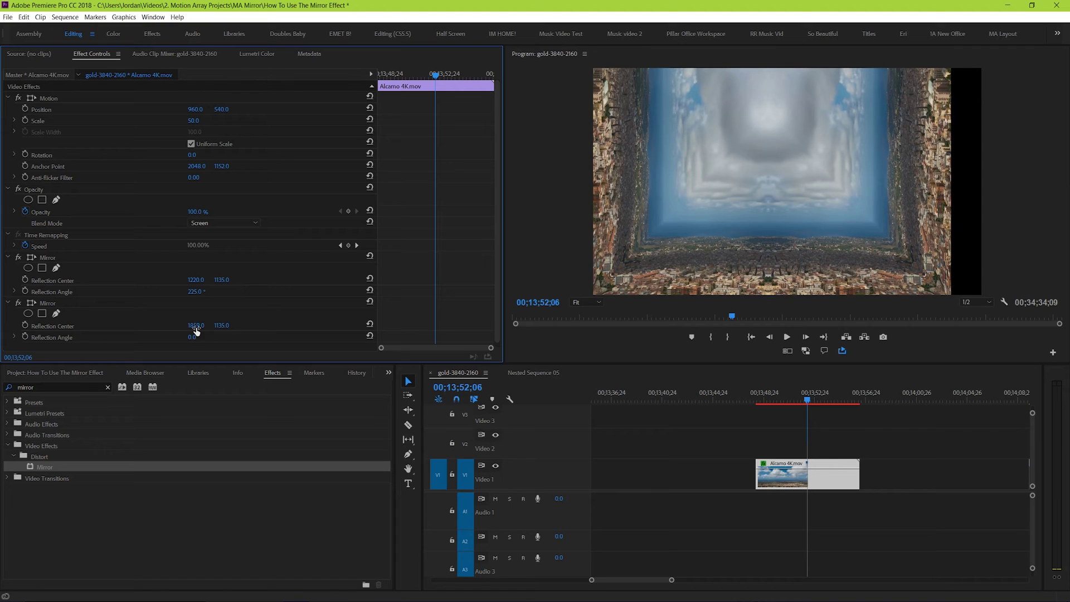
drag(199, 326, 181, 326)
- Try a third copy of the Mirror effect with an adjusted horizontal Reflection Center, and delete that copy
right_click(50, 299)
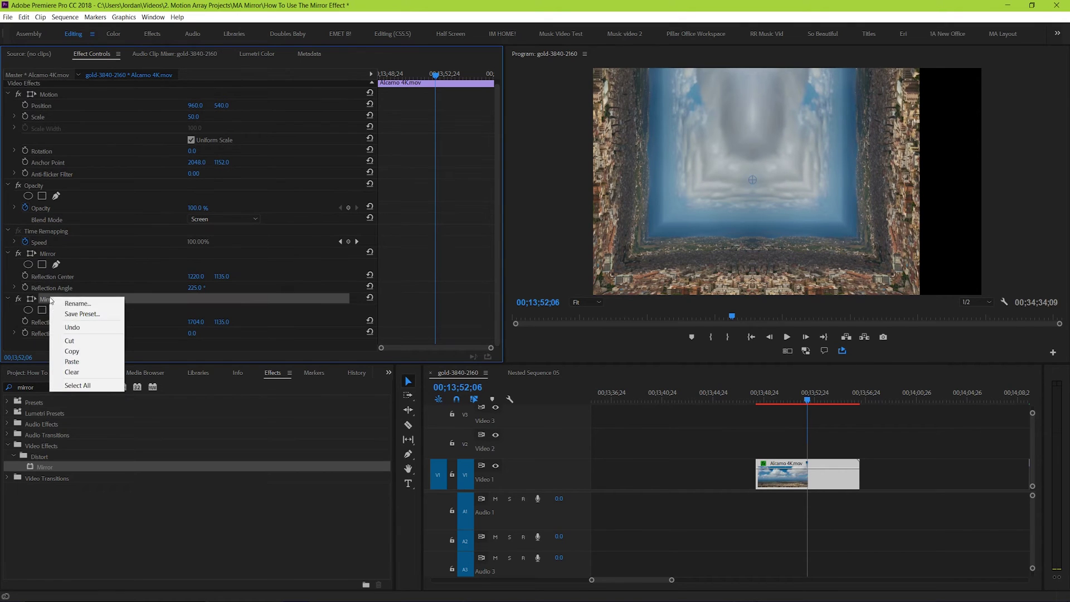
click(72, 351)
right_click(76, 347)
click(95, 411)
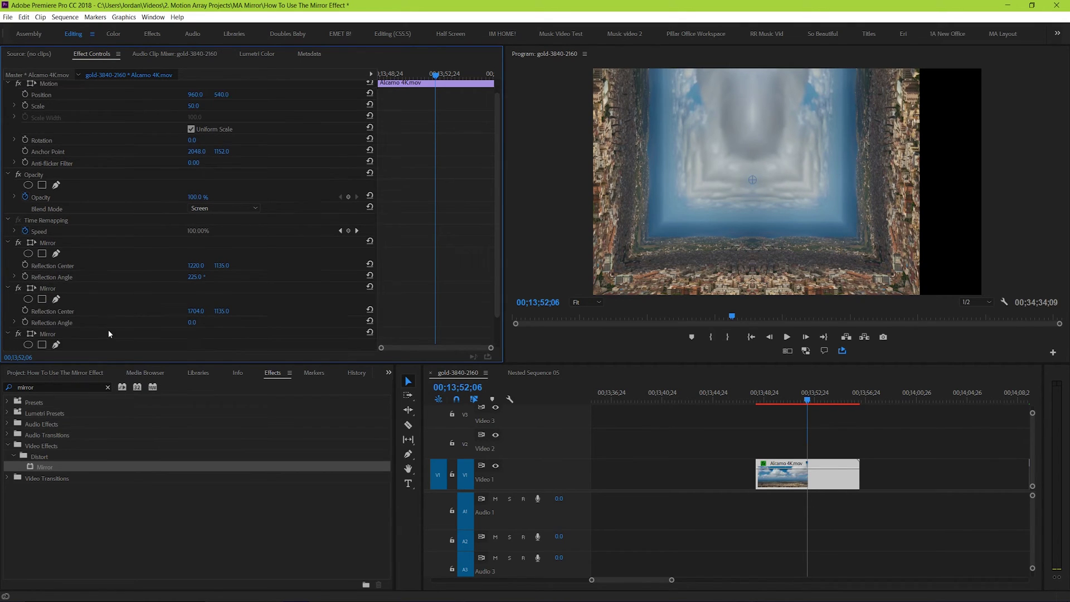
drag(199, 321, 176, 323)
key(Delete)
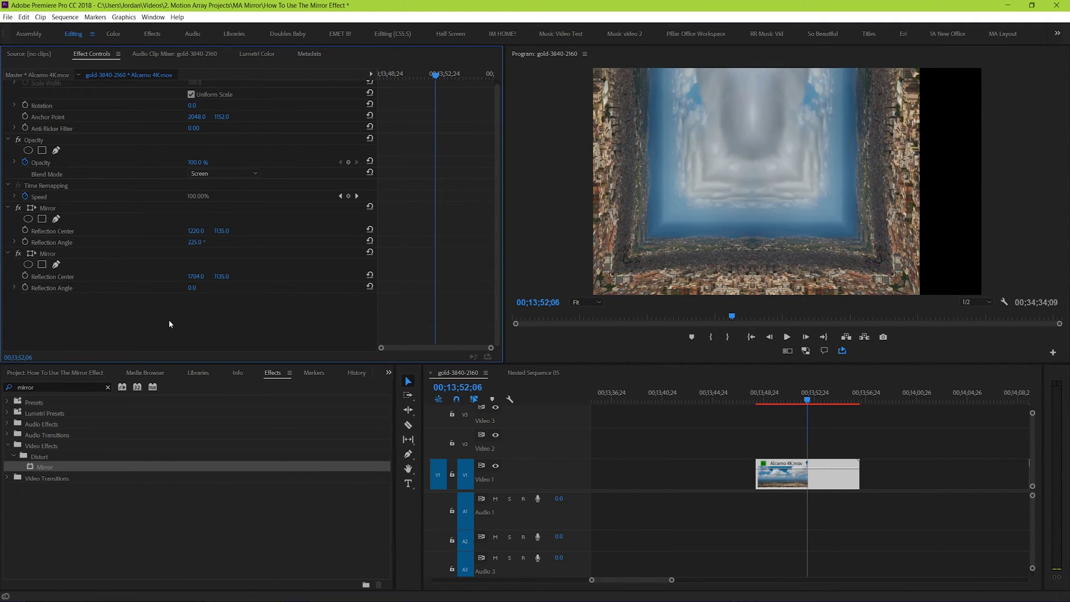
- Place the Adjustment Layer on Video 2 directly above the skyline clip
click(50, 373)
drag(62, 434, 858, 448)
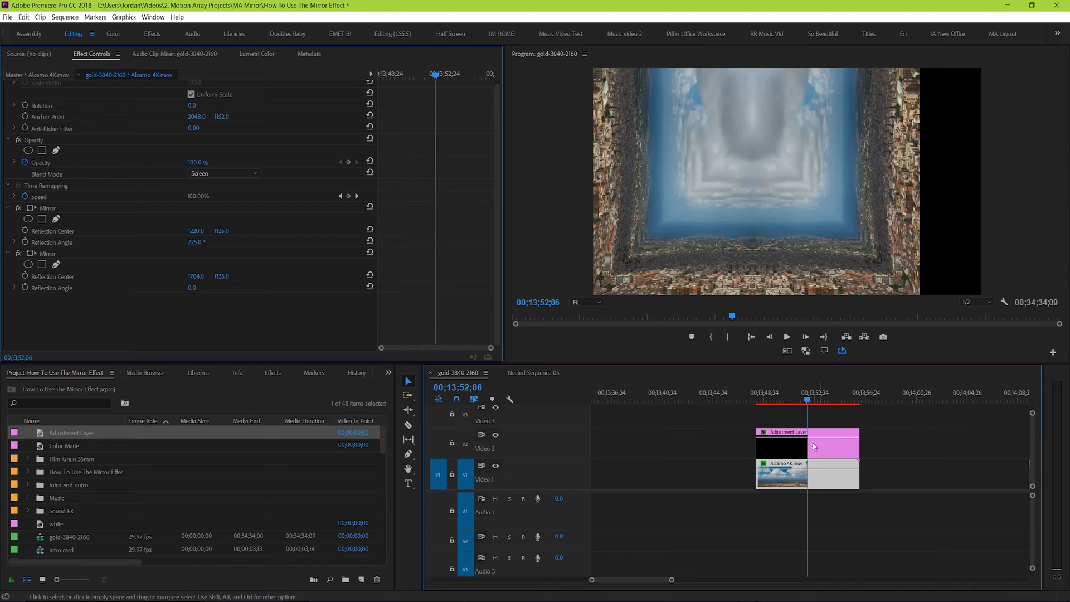
- Apply the Mirror effect to the adjustment layer and set its horizontal Reflection Center to 970
click(268, 372)
drag(42, 469, 833, 445)
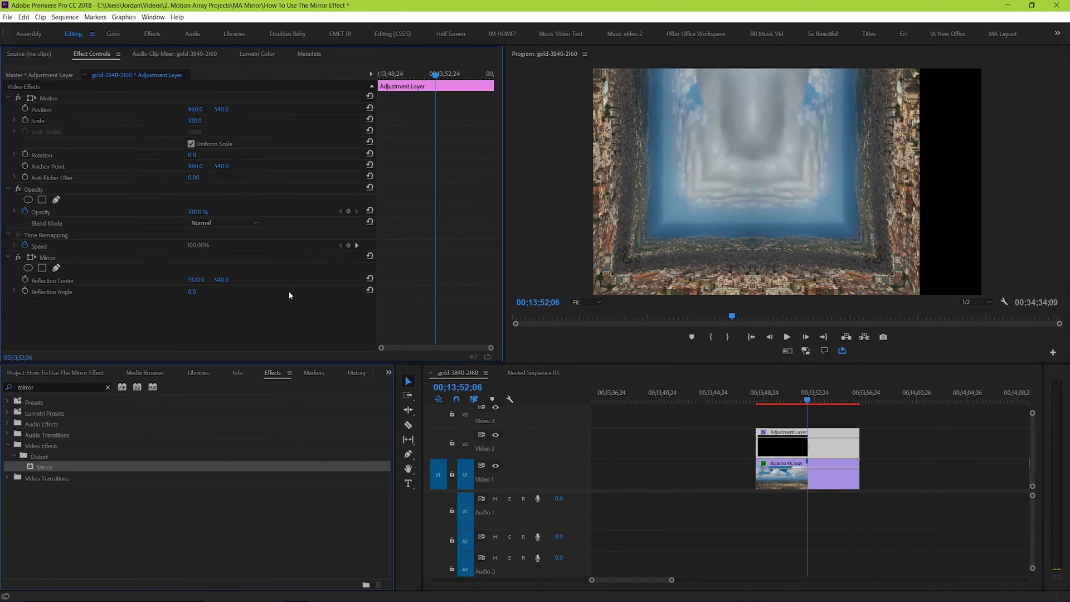
drag(196, 280, 76, 280)
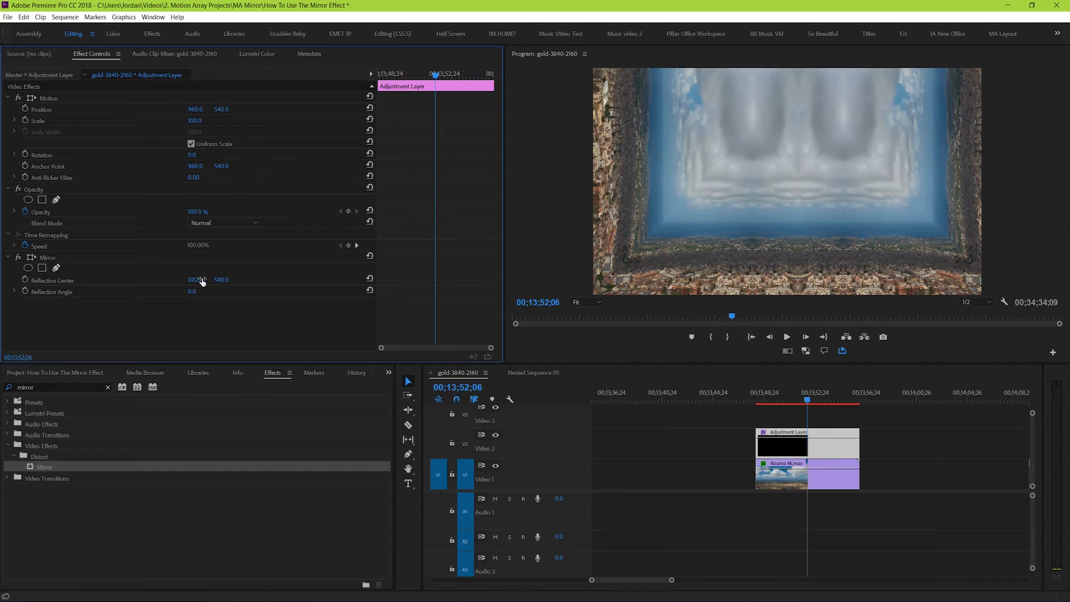
drag(202, 282, 178, 282)
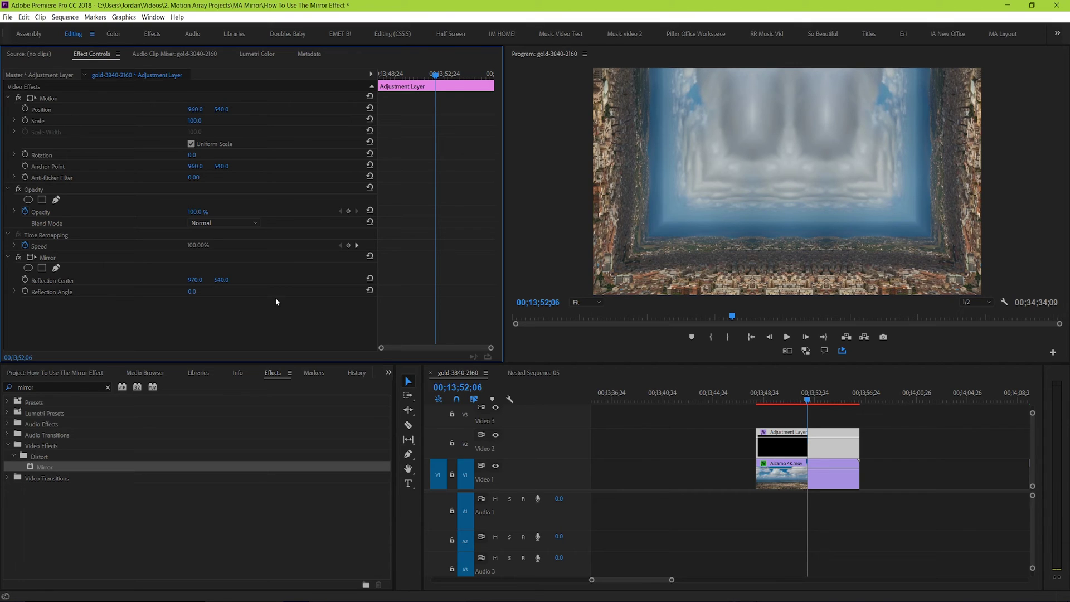
- Move the adjustment layer up two tracks to Video 4 to make room for more clips beneath it
click(787, 446)
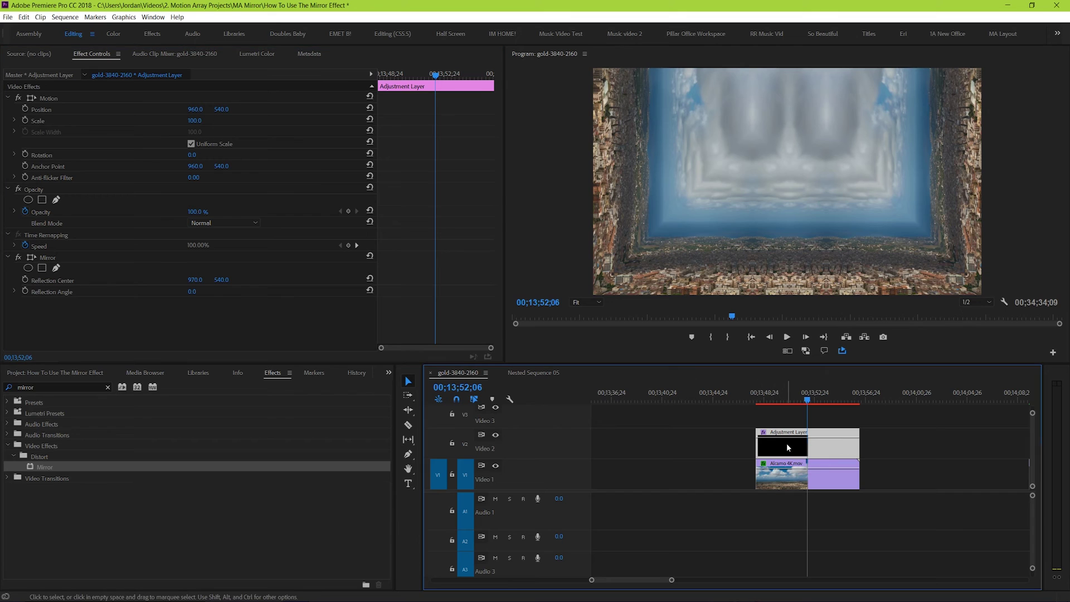
scroll(790, 446, up, 1)
key(alt+Up)
key(alt+Up)
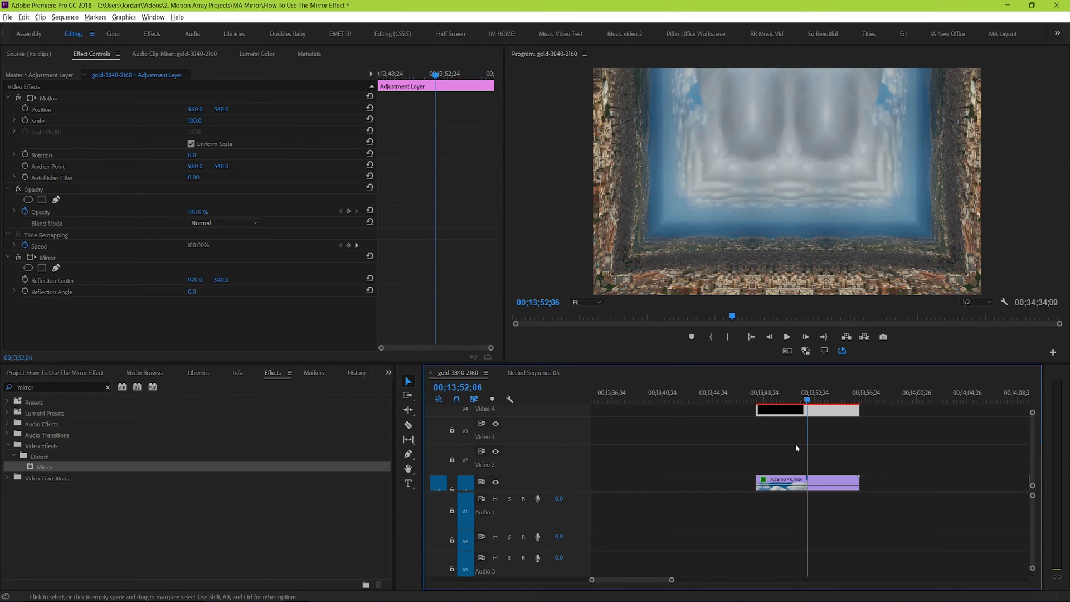
- Move the Piramids2.mov and 001.mov clips onto Video 3 and Video 2 between the skyline clip and the adjustment layer
key(minus)
key(minus)
drag(1017, 432, 927, 473)
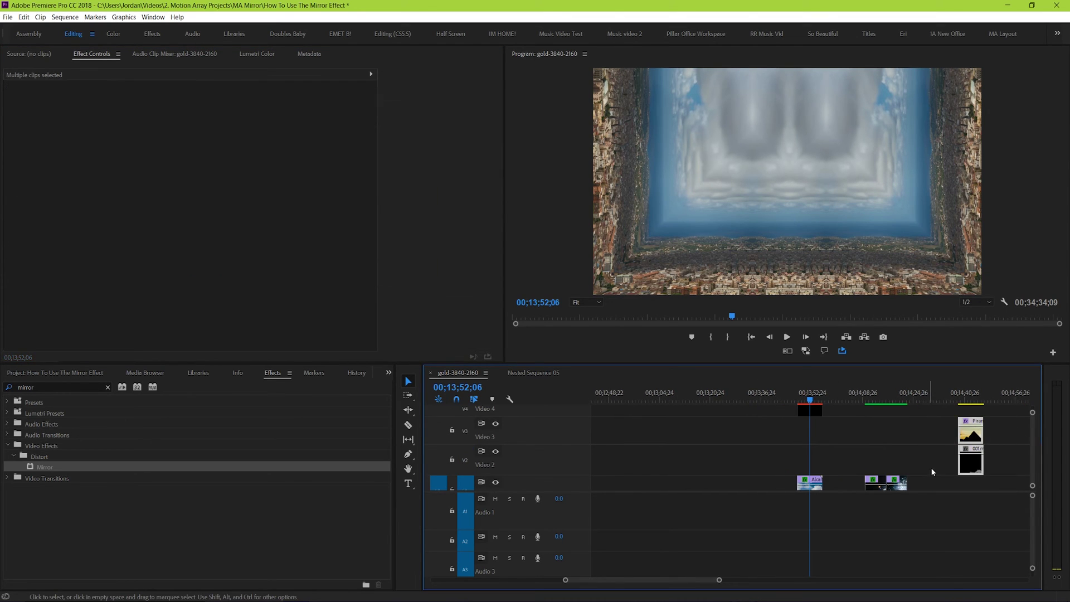
drag(971, 439, 810, 439)
click(867, 444)
- Set the blend mode of the Piramids2.mov clip to Overlay
key(equal)
key(equal)
click(841, 432)
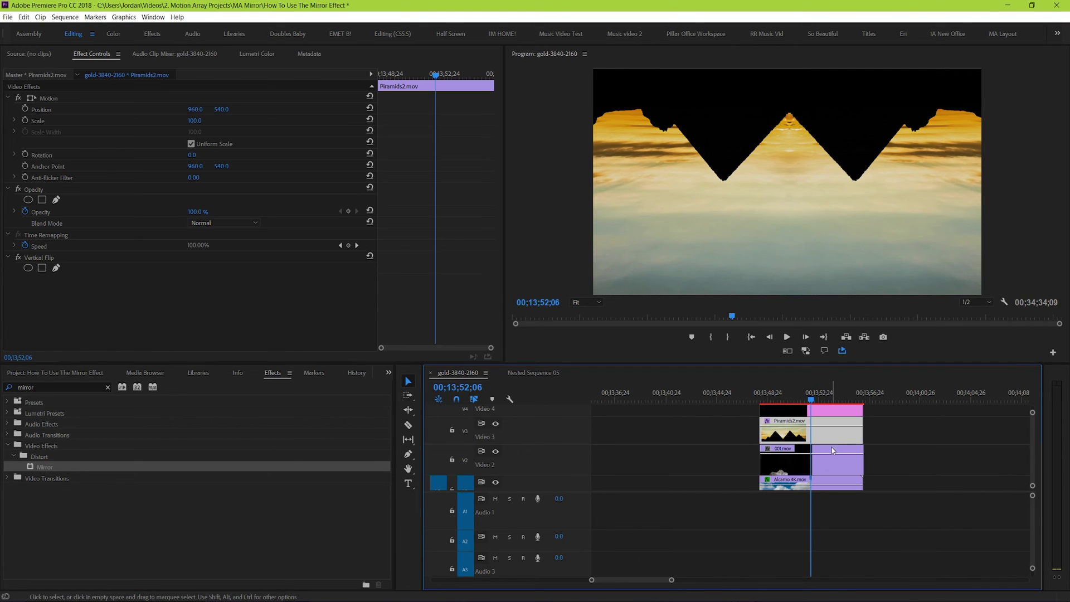
click(223, 223)
click(223, 369)
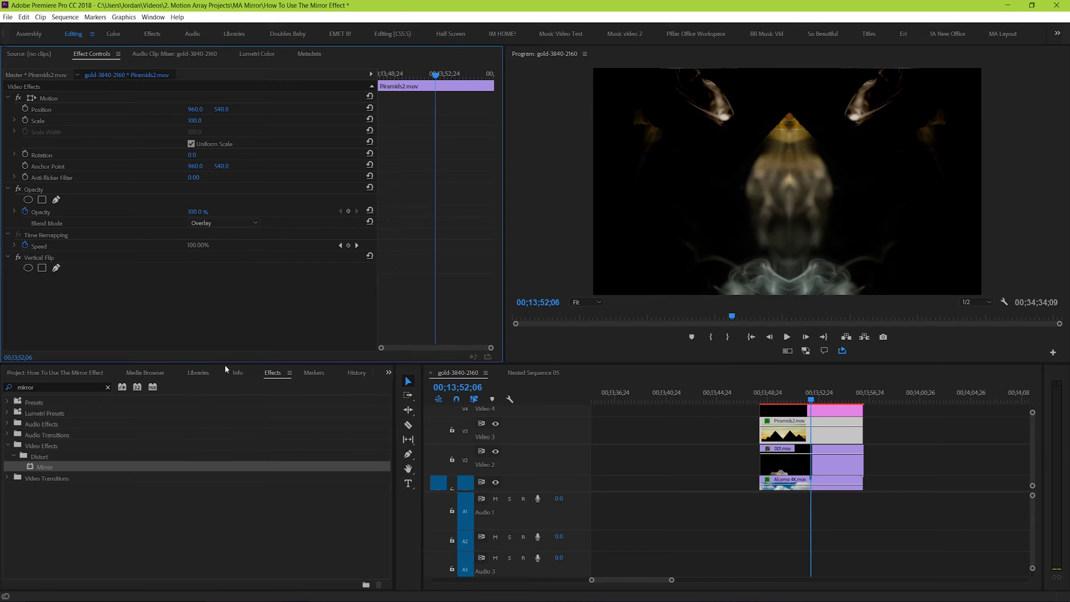
- Set the blend mode of the 001.mov clip to Screen and preview the composite from the start of the clips
click(797, 470)
click(223, 222)
click(223, 330)
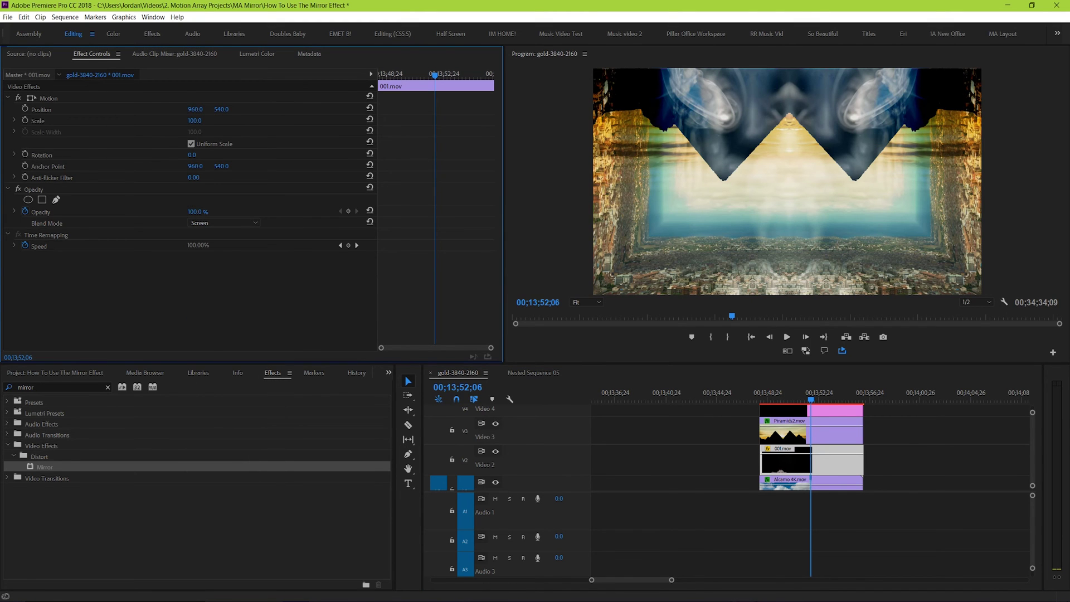
drag(801, 399, 760, 399)
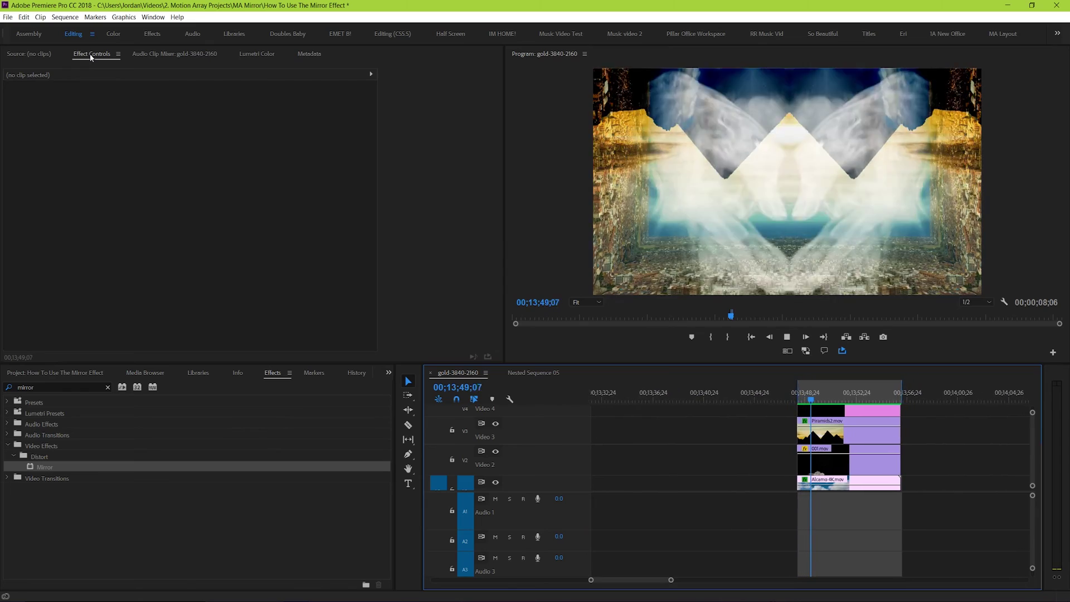